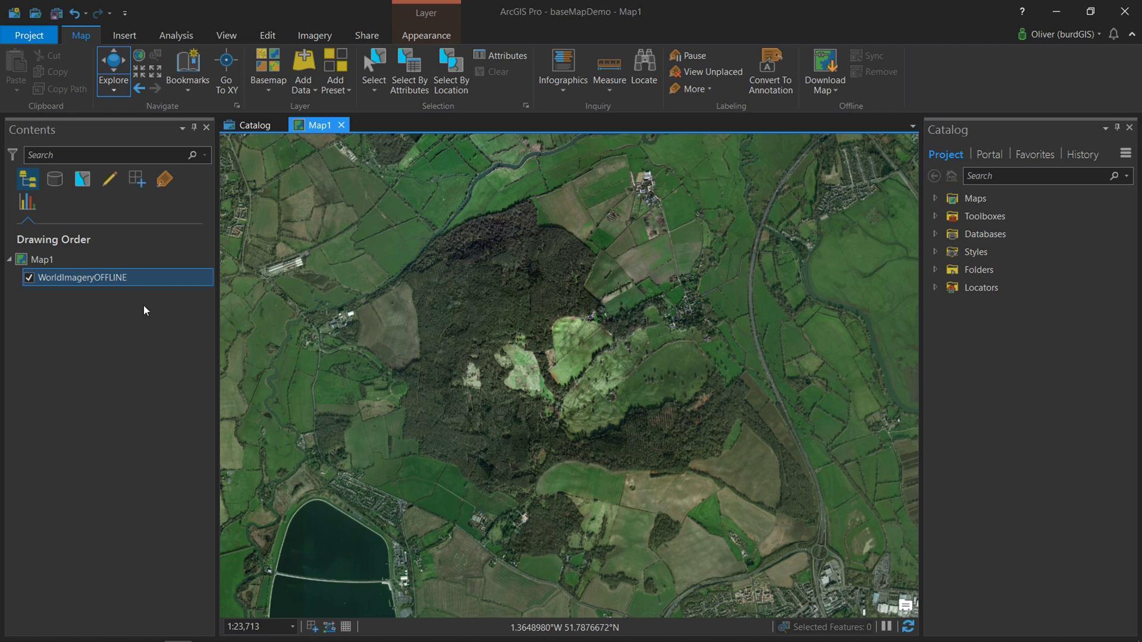
# - Save the project and download the visible map area for offline use, including tile layers at a max scale of 1:4,514
pyautogui.click(35, 41)
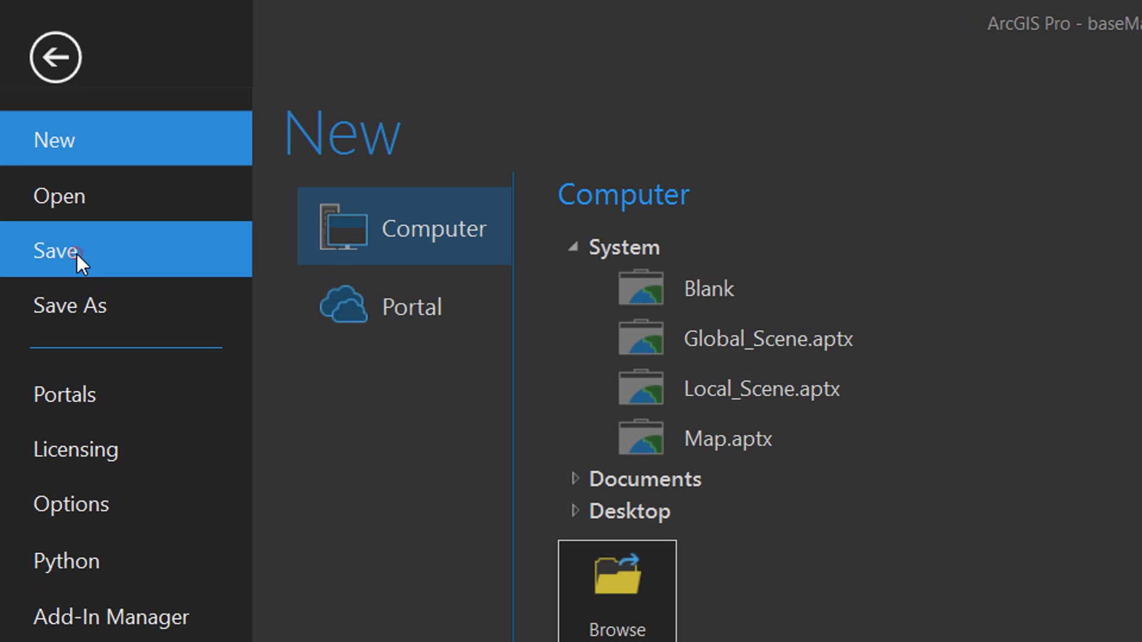
pyautogui.click(77, 254)
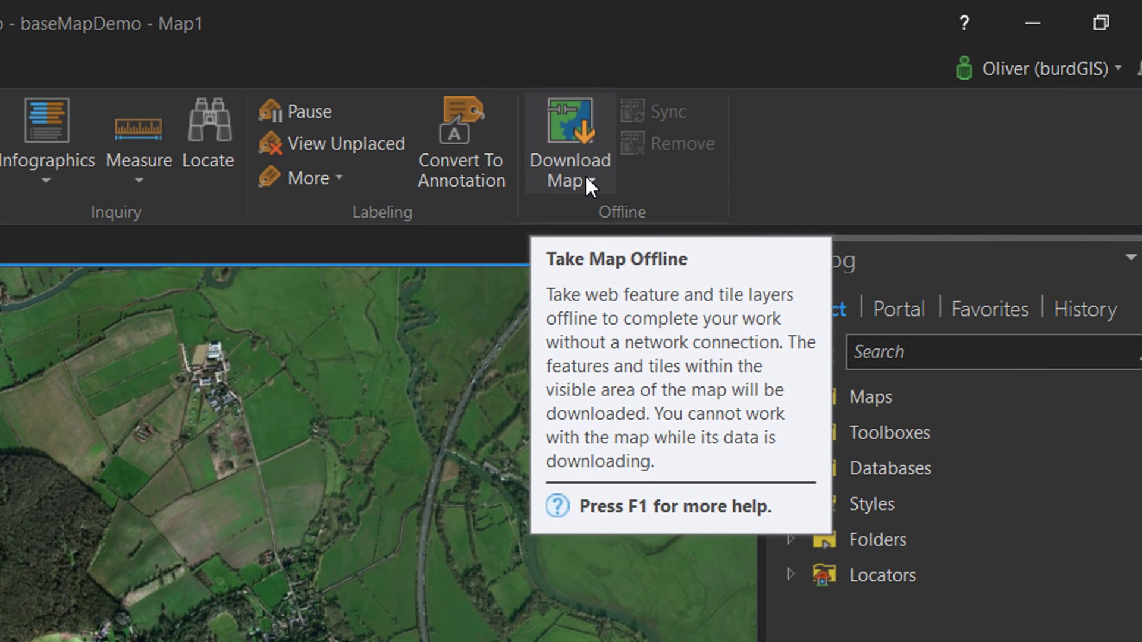
pyautogui.click(833, 88)
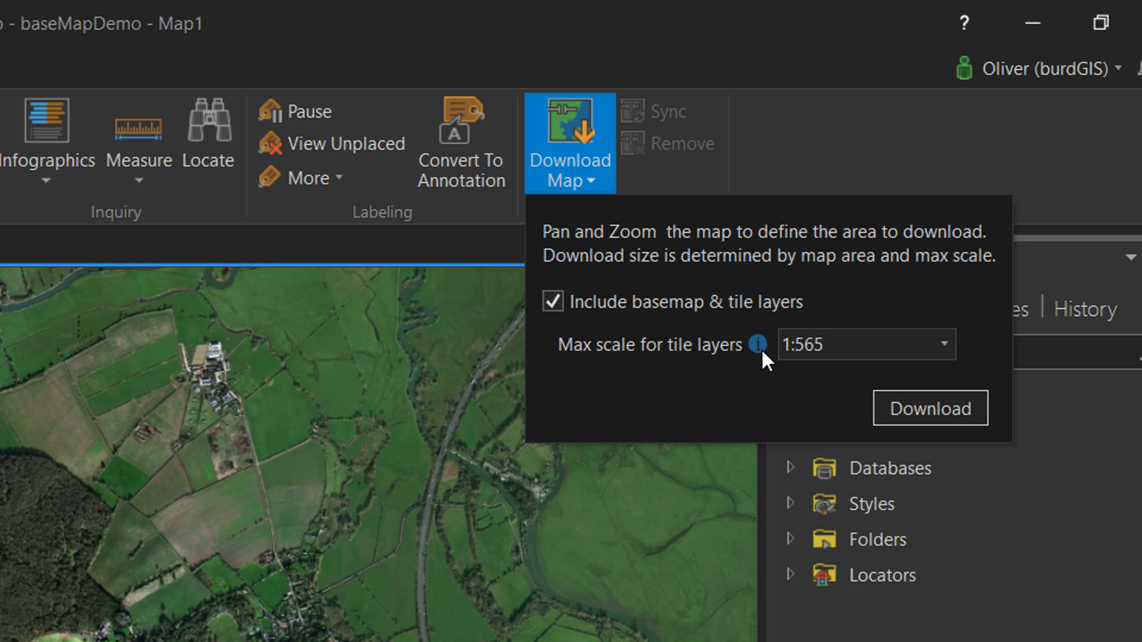
pyautogui.click(844, 345)
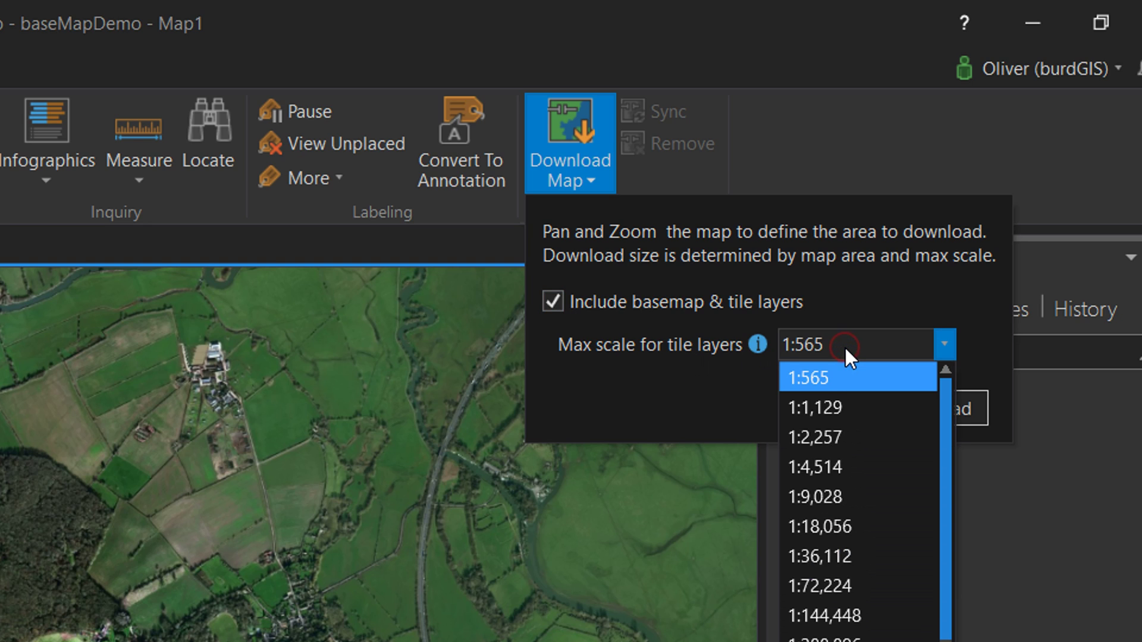
pyautogui.click(840, 467)
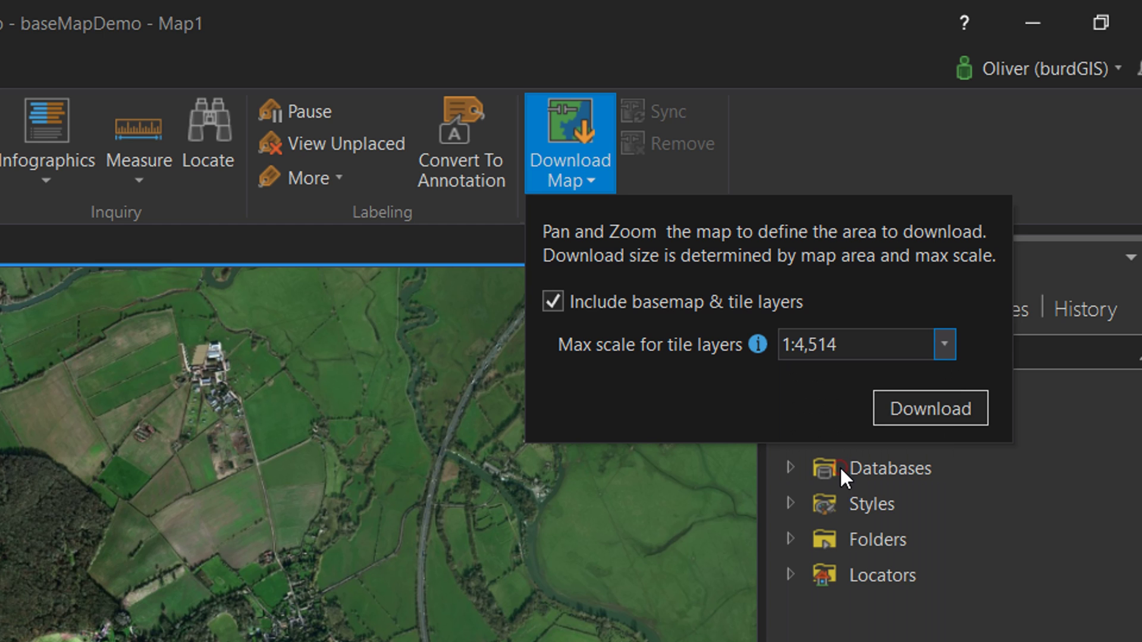
pyautogui.click(923, 412)
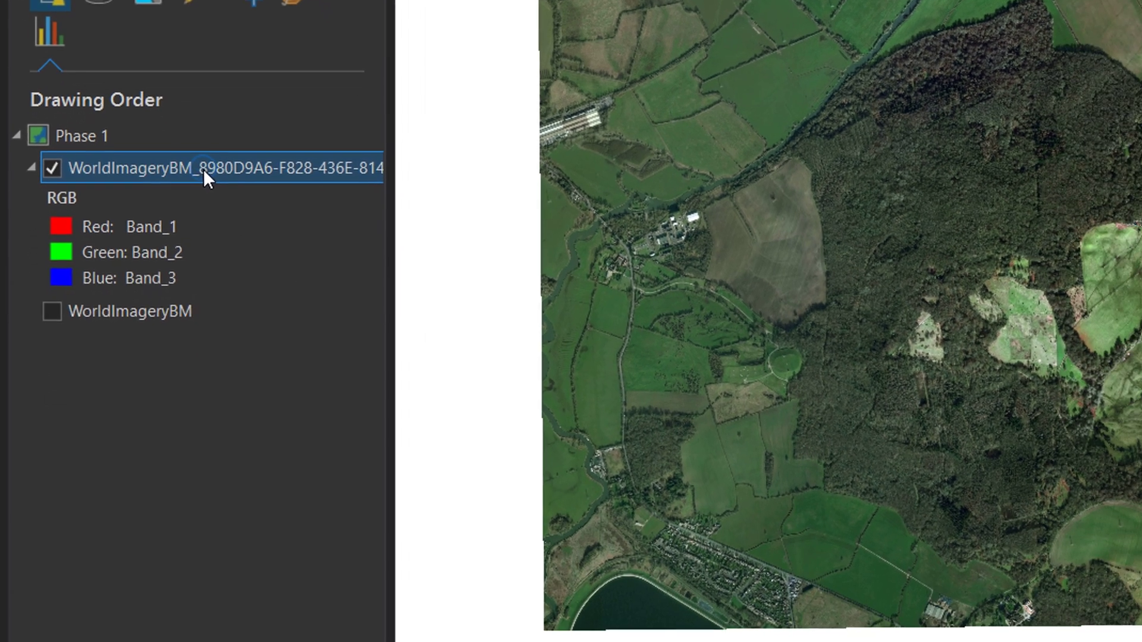
# - Set up sharing the downloaded WorldImageryBM imagery as a web tile layer with summary "Demo" and tag "demo", and analyze it
pyautogui.rightClick(227, 276)
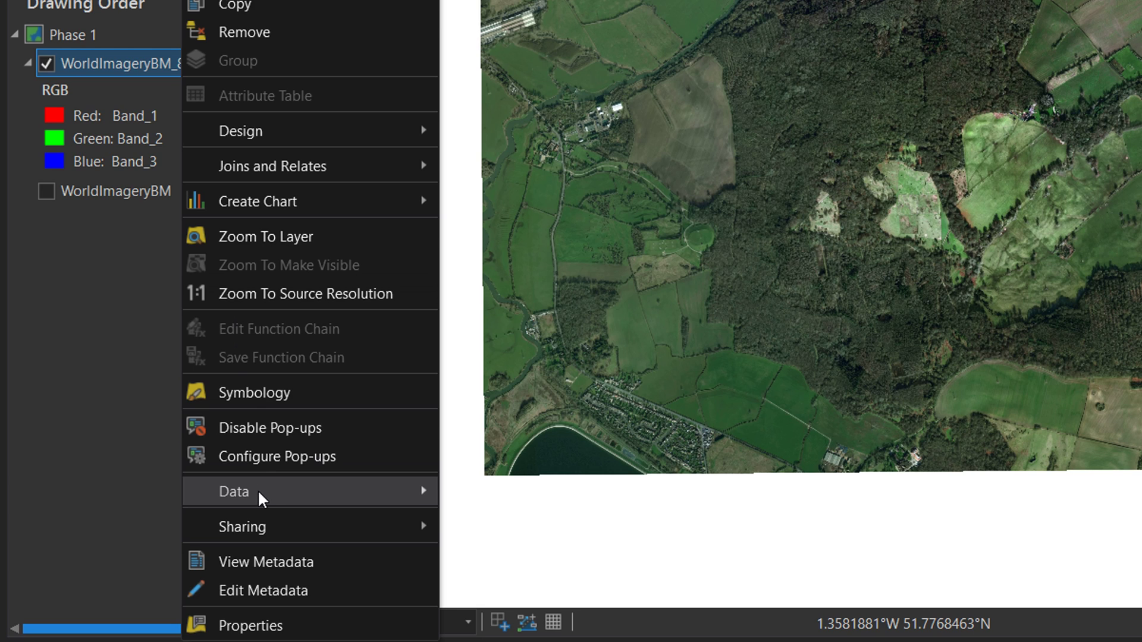
pyautogui.moveTo(284, 524)
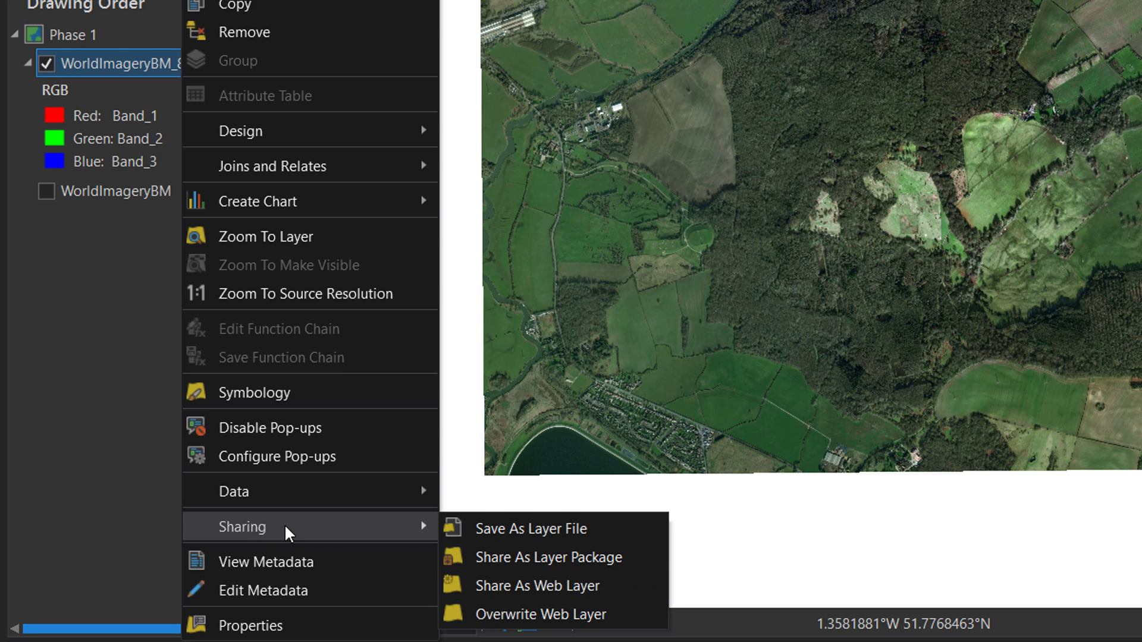
pyautogui.click(521, 585)
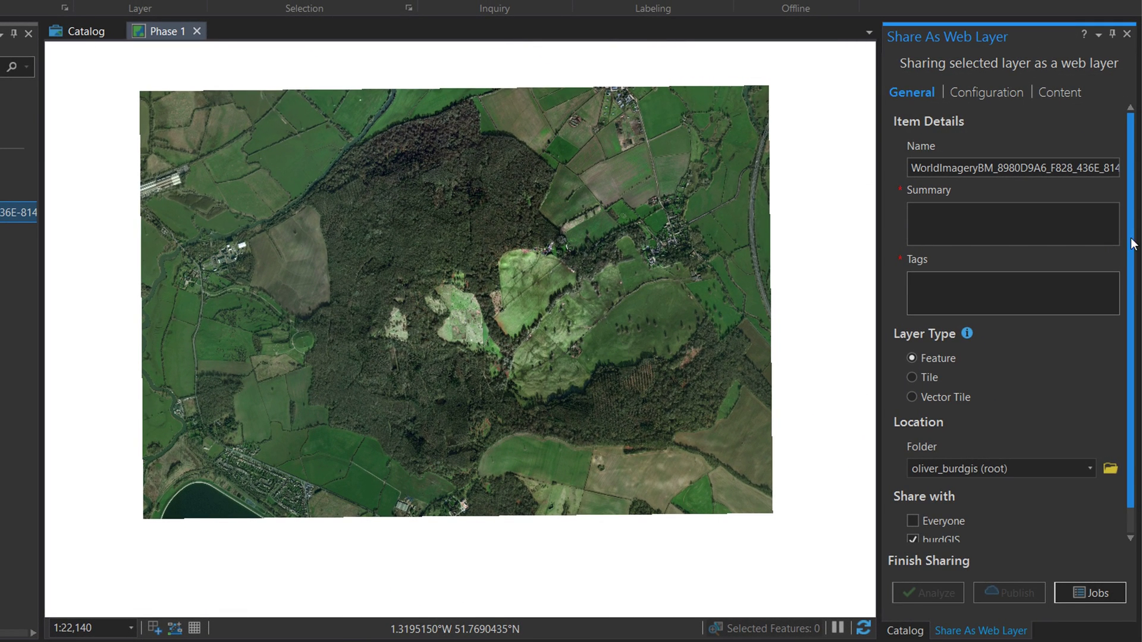
pyautogui.click(937, 216)
pyautogui.write('Demo')
pyautogui.press('Tab')
pyautogui.write('demo')
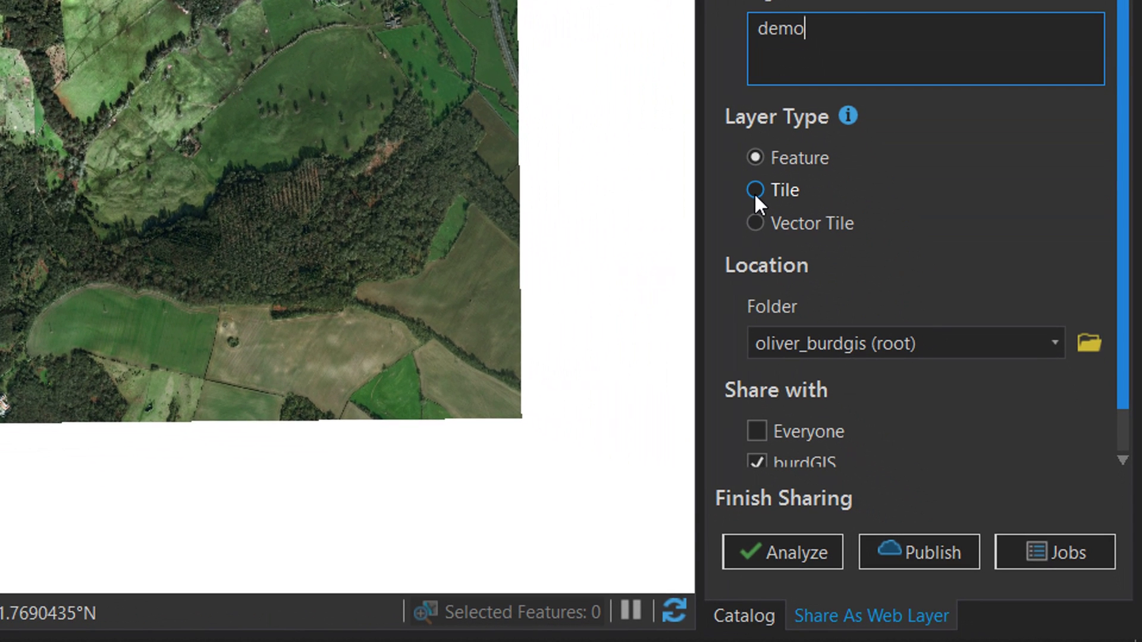
pyautogui.click(755, 191)
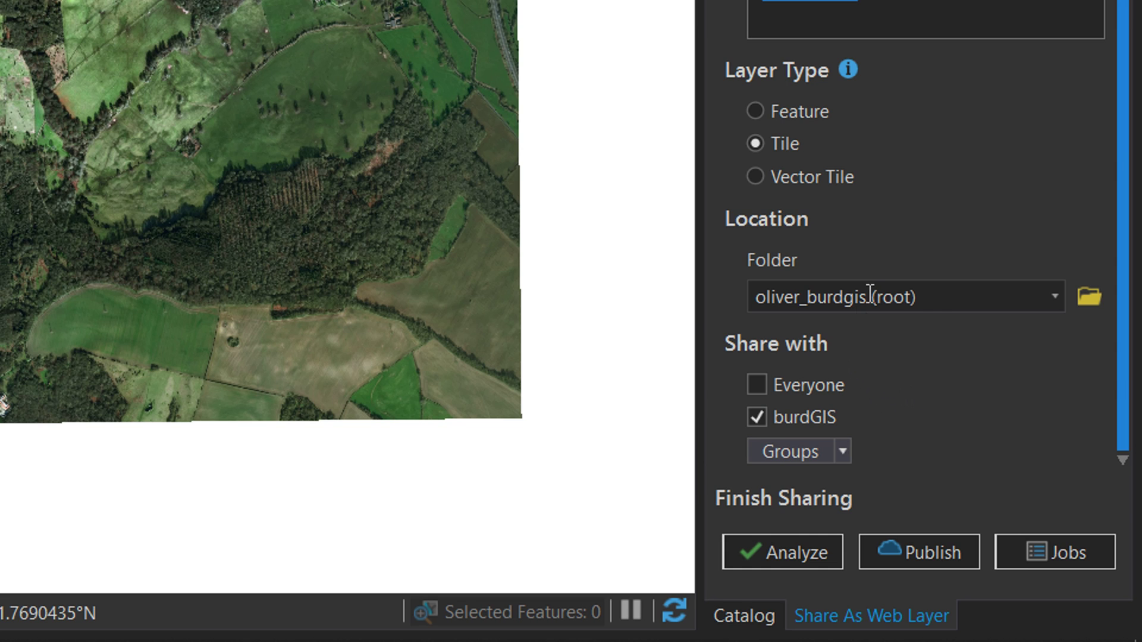
pyautogui.click(782, 556)
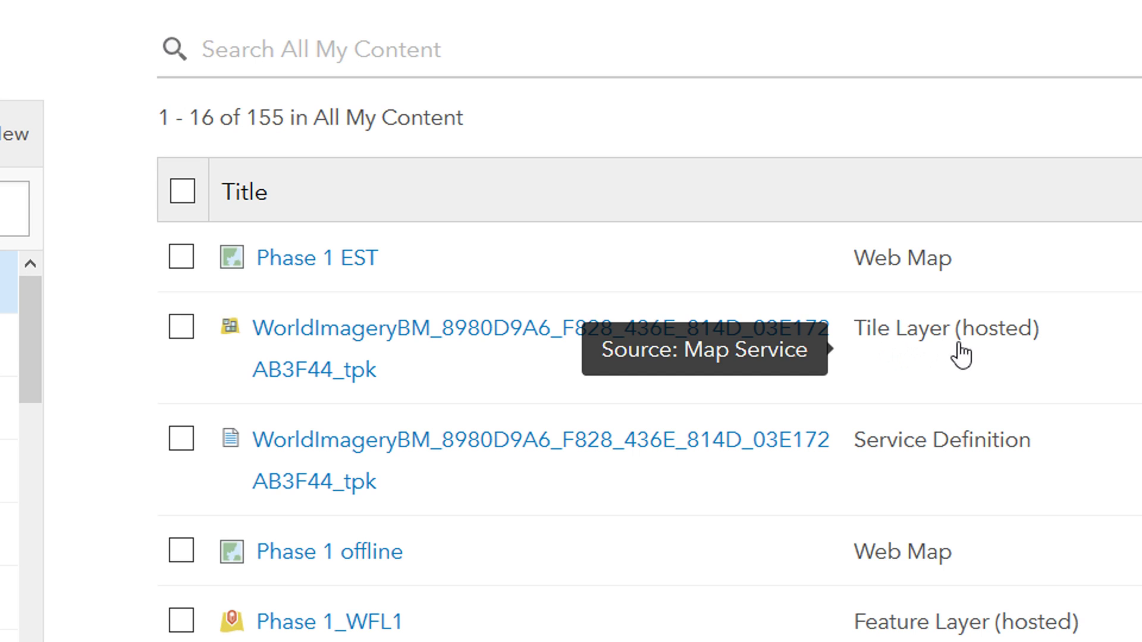
# - Switch to ArcGIS Online and open the hosted tile layer settings of the WorldImageryBM tile package item
pyautogui.click(502, 336)
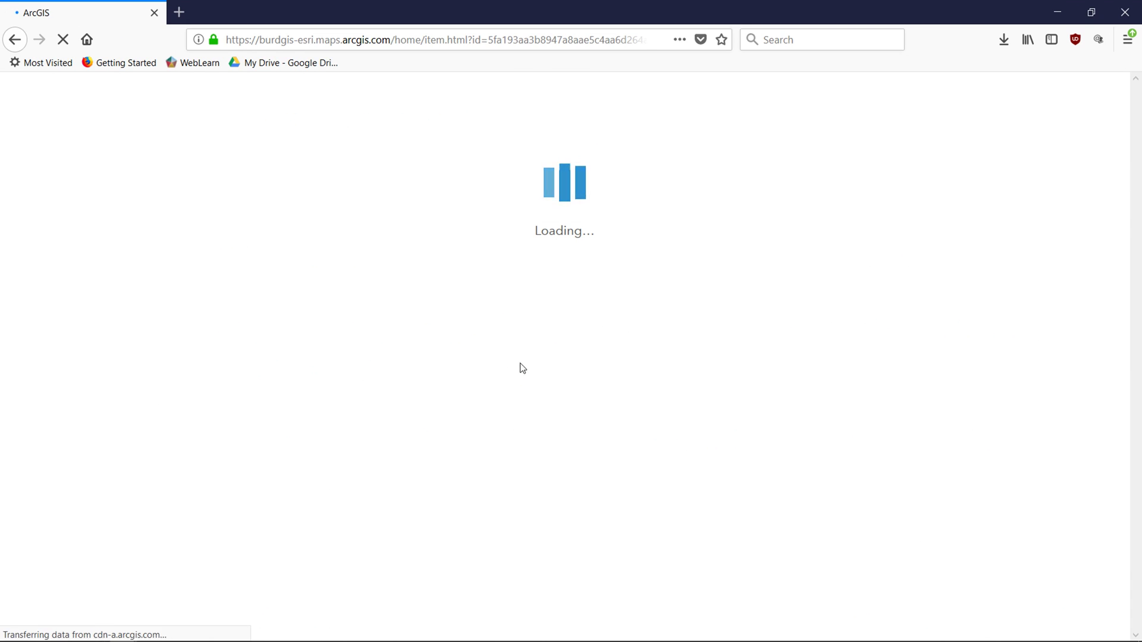
pyautogui.moveTo(176, 289)
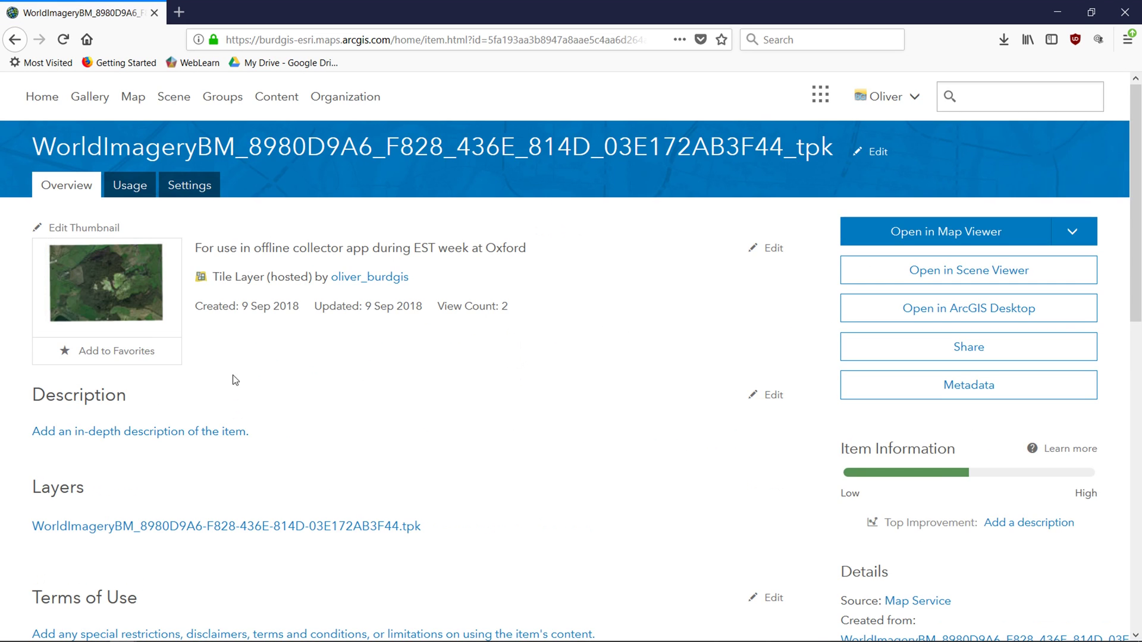
pyautogui.click(200, 188)
pyautogui.scroll(-2, 235, 333)
pyautogui.scroll(-10, 235, 333)
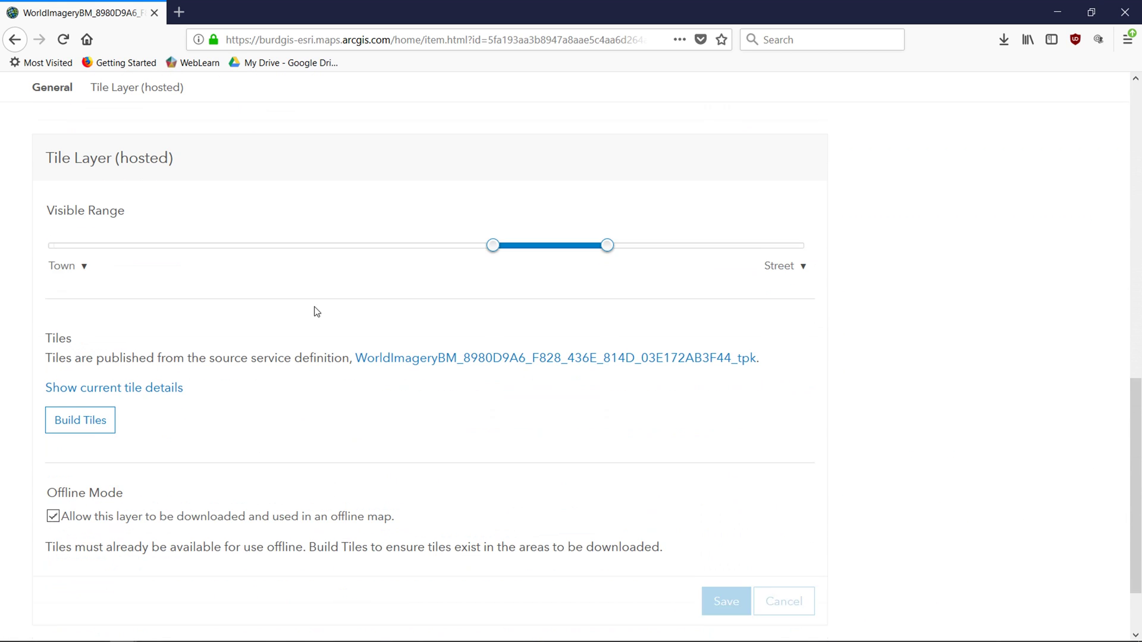
# - Extend the zoomed-out end of the tile layer's visible range into the Countries scales and save the setting
pyautogui.moveTo(496, 234)
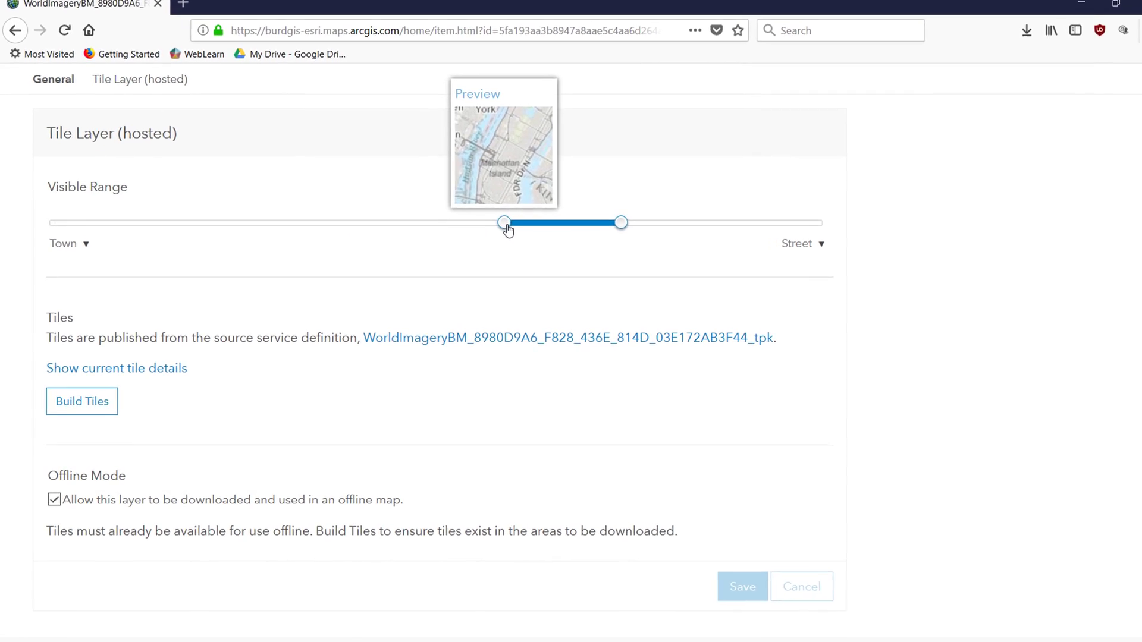
pyautogui.moveTo(506, 226); pyautogui.dragTo(331, 229)
pyautogui.moveTo(428, 169); pyautogui.dragTo(209, 178)
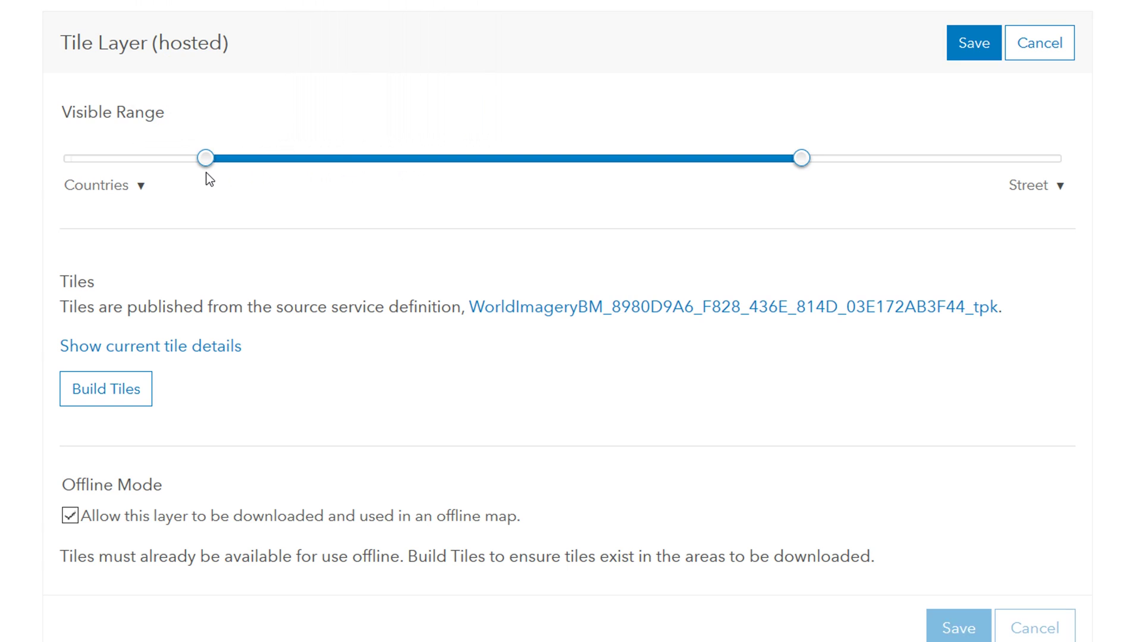
pyautogui.click(974, 45)
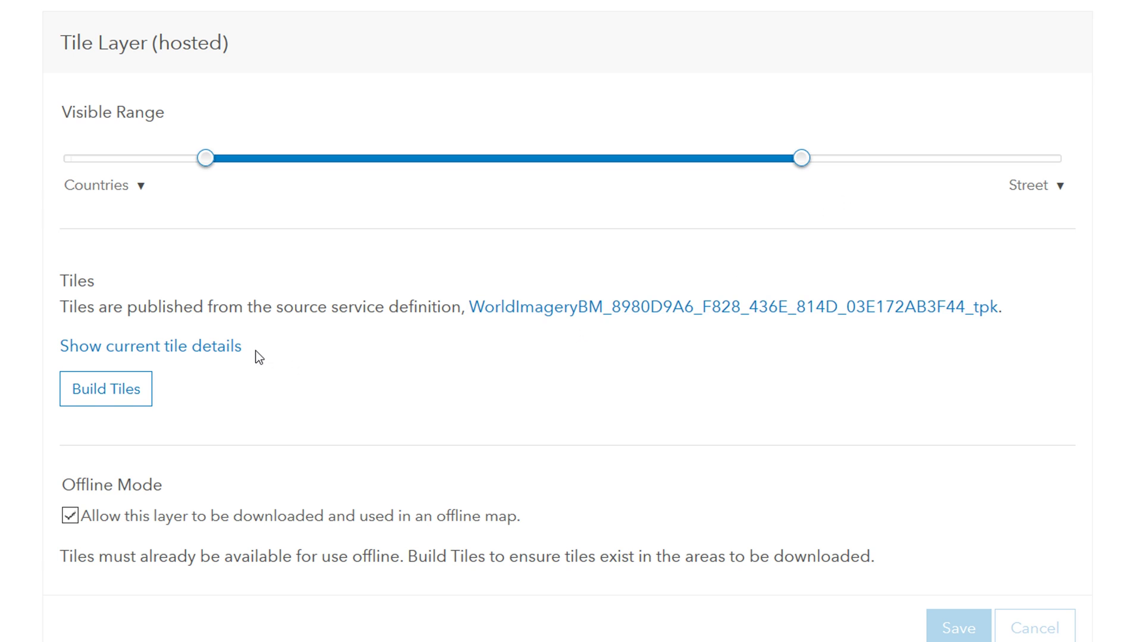
# - Open the tile building options and select the scales 1:72,224, 1:144,448, 1:288,895, 1:577,791 and 1:1,155,581
pyautogui.click(89, 400)
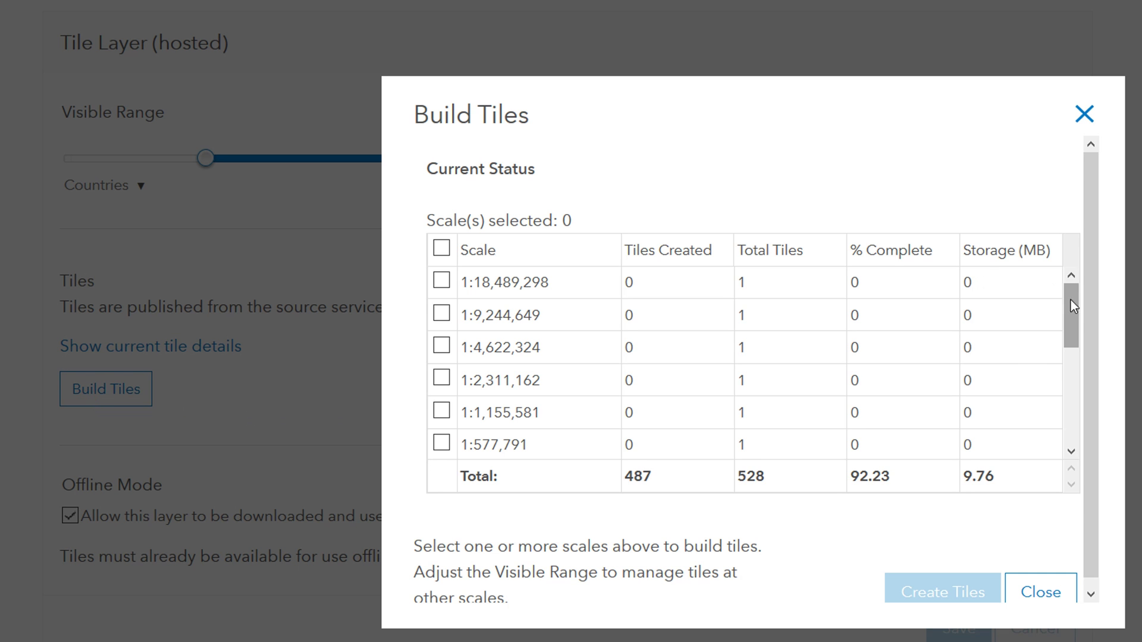
pyautogui.moveTo(1073, 307); pyautogui.dragTo(1072, 455)
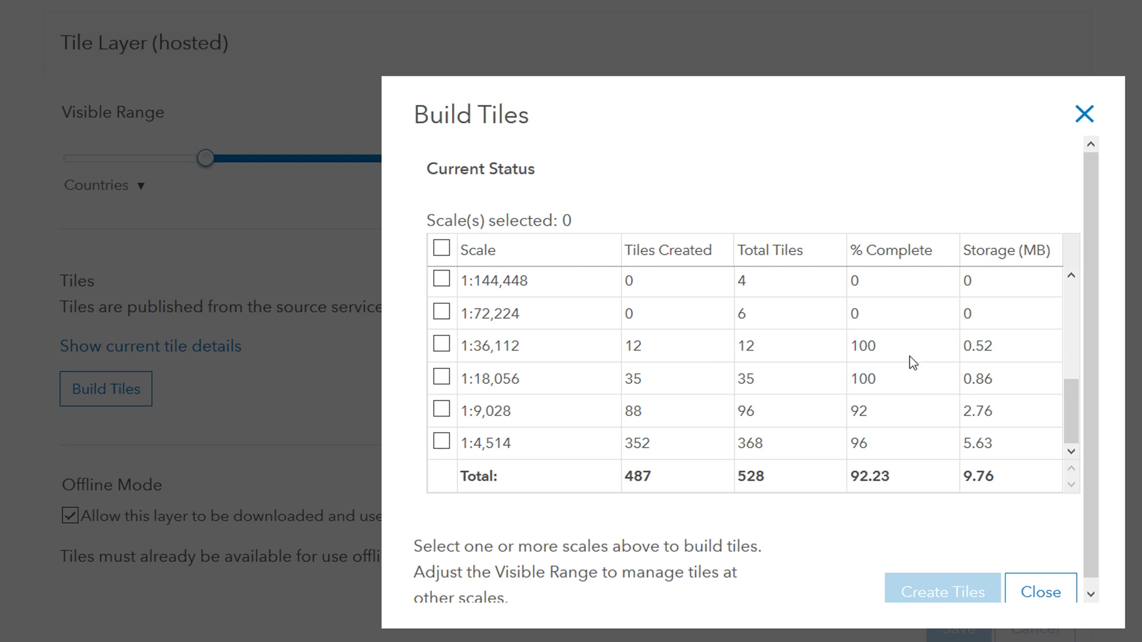
pyautogui.click(441, 314)
pyautogui.click(441, 279)
pyautogui.scroll(5, 609, 341)
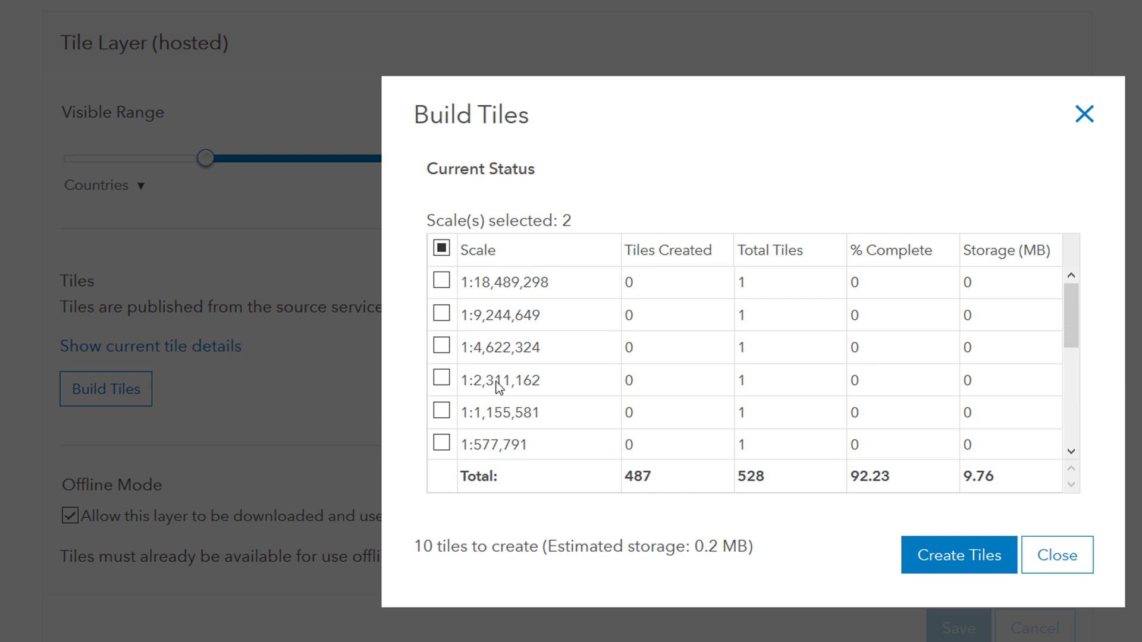
pyautogui.scroll(-3, 498, 386)
pyautogui.click(442, 349)
pyautogui.click(441, 317)
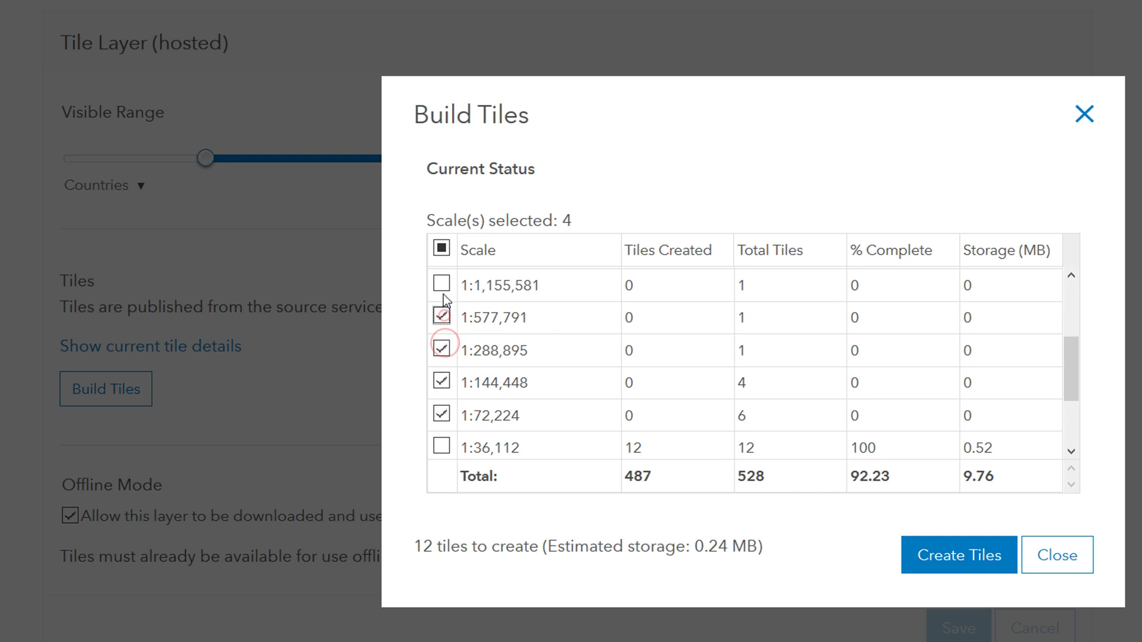
pyautogui.click(441, 284)
# - Add the scales 1:2,311,162, 1:4,622,324, 1:9,244,649 and 1:18,489,298 to the selection of tiles to build
pyautogui.scroll(4, 549, 339)
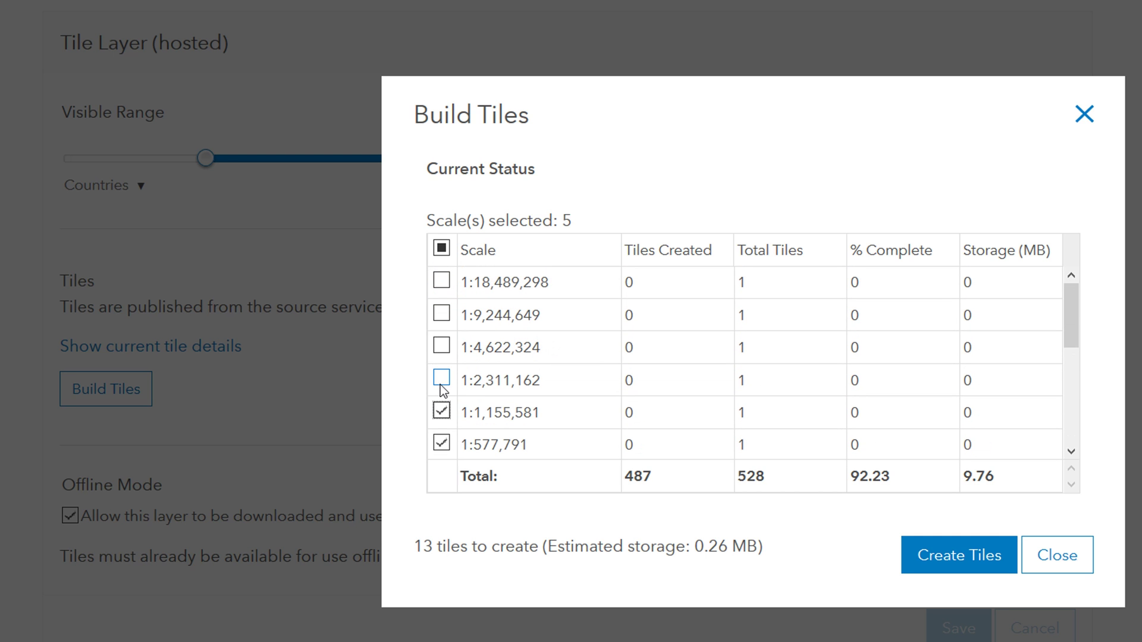
pyautogui.click(441, 383)
pyautogui.click(444, 346)
pyautogui.click(440, 315)
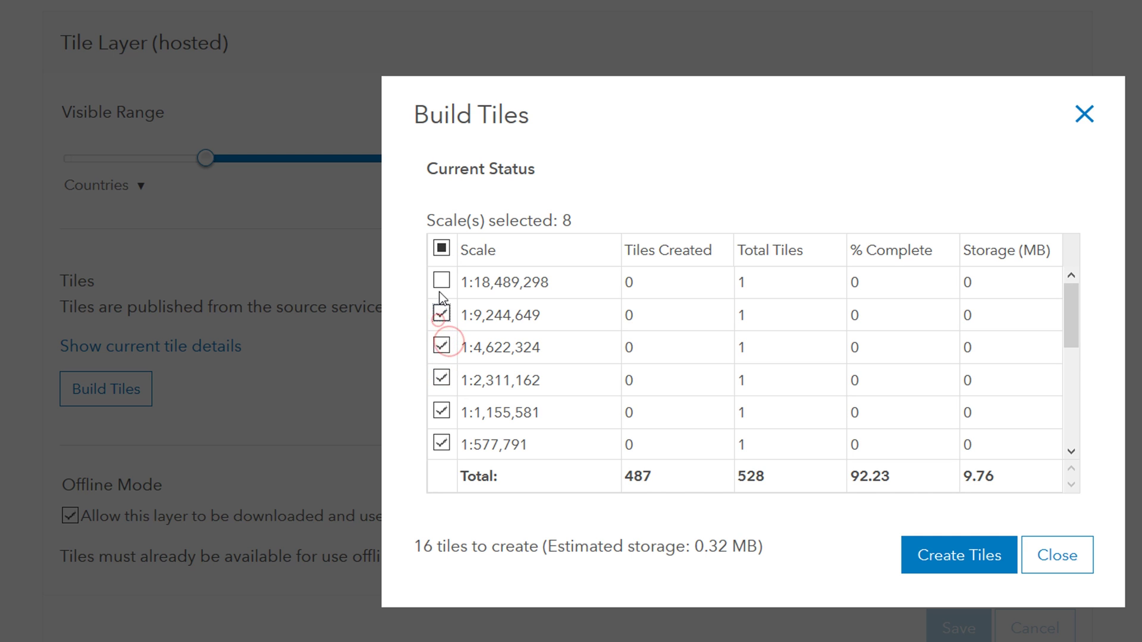
pyautogui.click(442, 281)
# - Create the tiles for the selected scales, confirm the credit cost, and close the Build Tiles window once they are built
pyautogui.scroll(2, 641, 327)
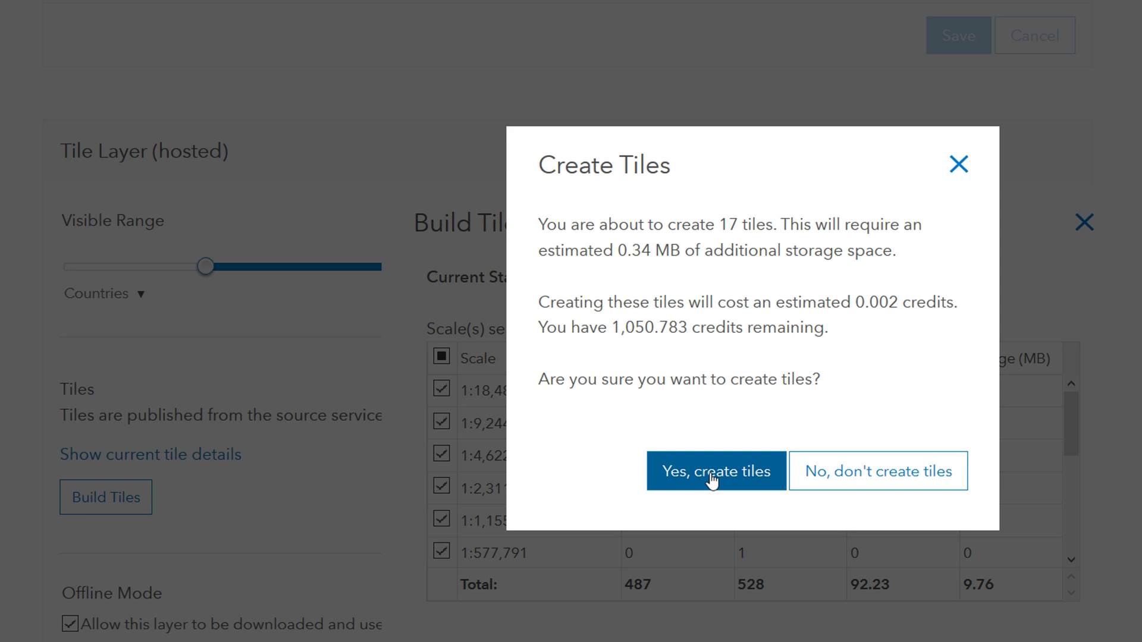
pyautogui.click(712, 480)
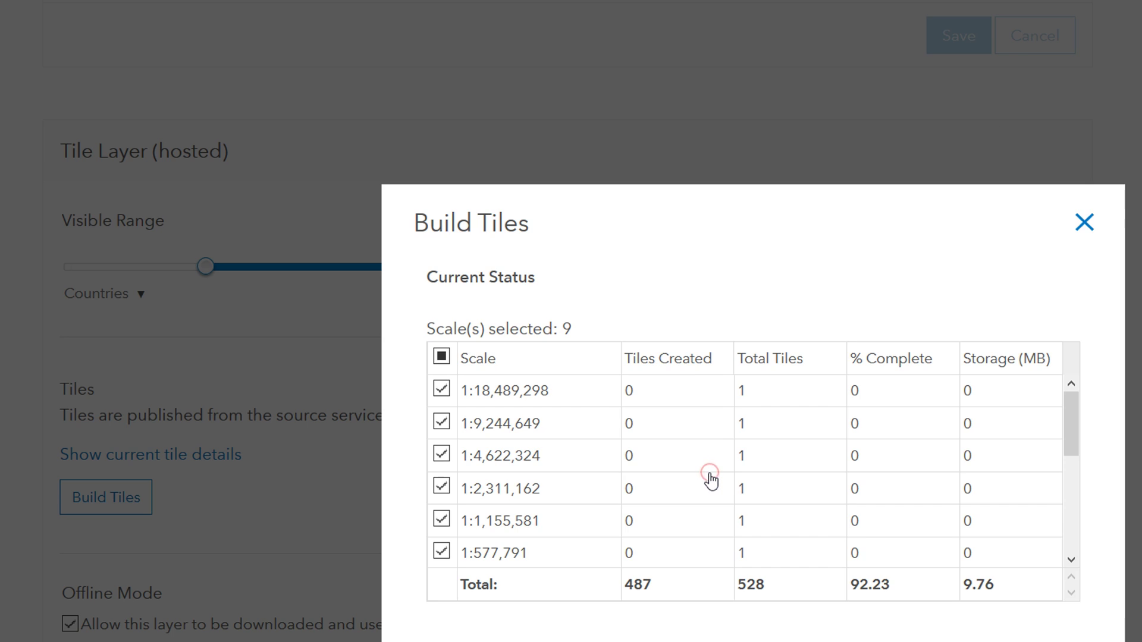
pyautogui.scroll(-3, 863, 358)
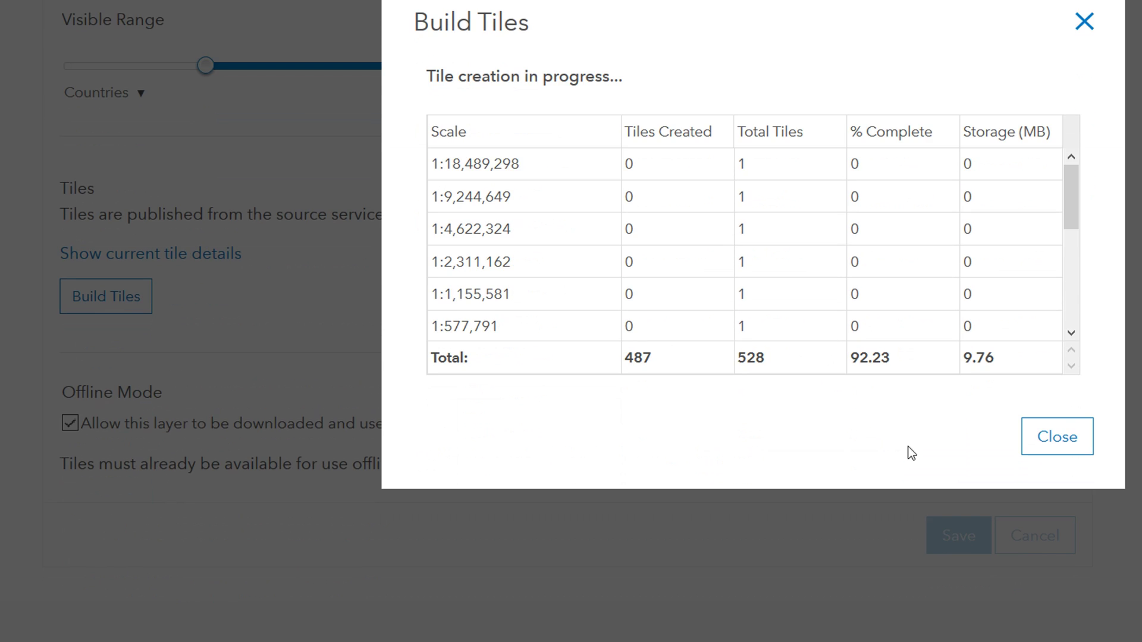
pyautogui.scroll(2, 858, 386)
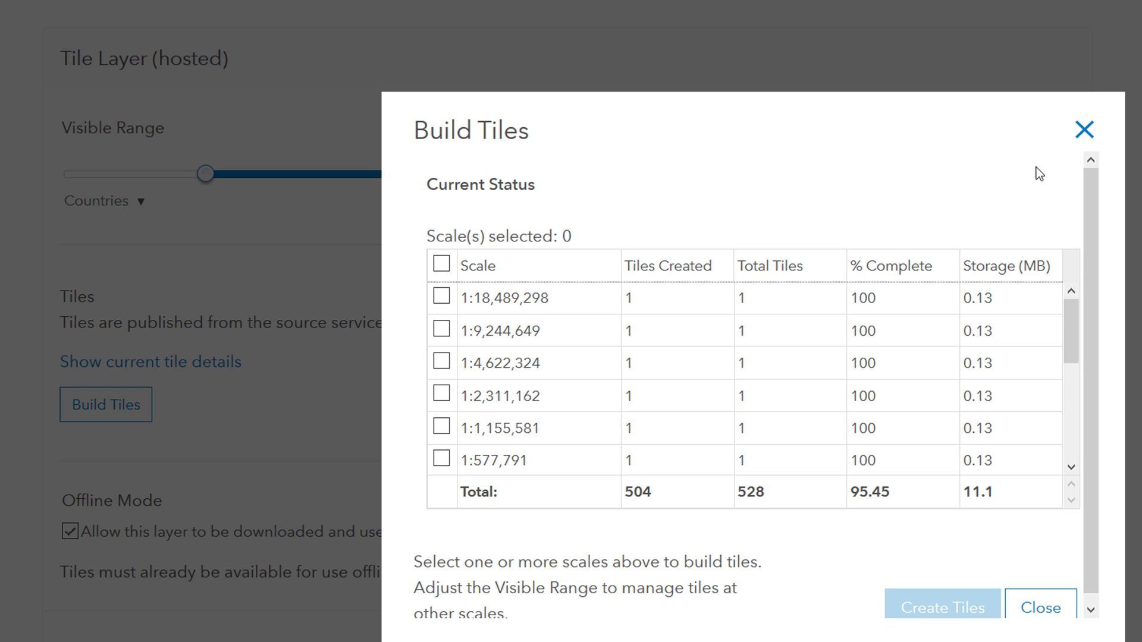
pyautogui.click(1084, 131)
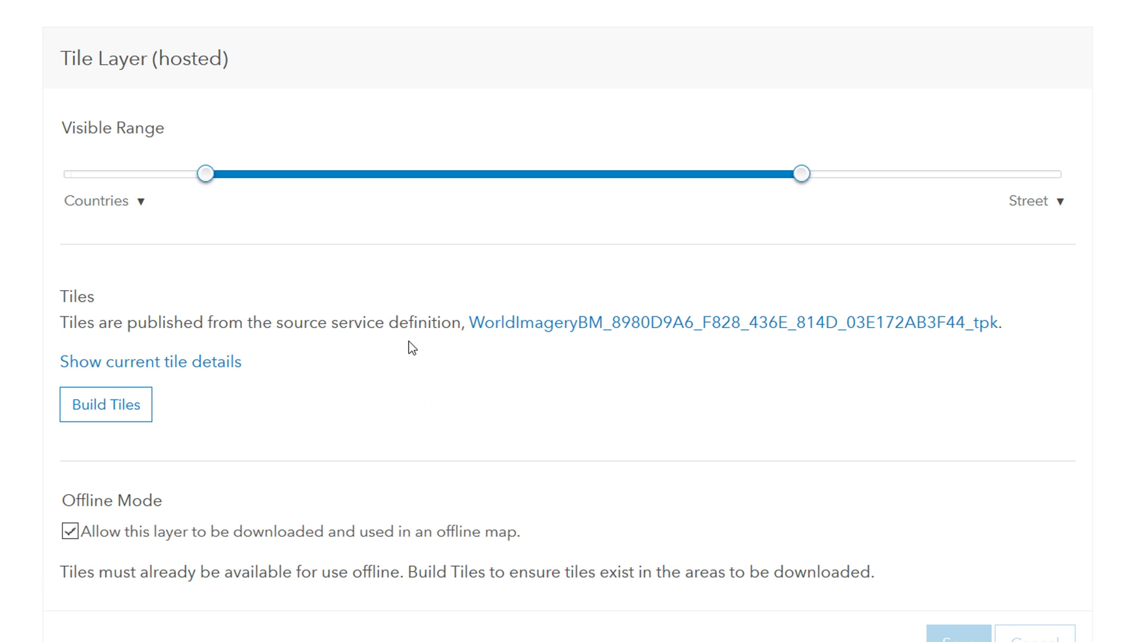
# - Check the hosted tile layer and Phase 1 items in the content list and open a new web map
pyautogui.scroll(10, 408, 342)
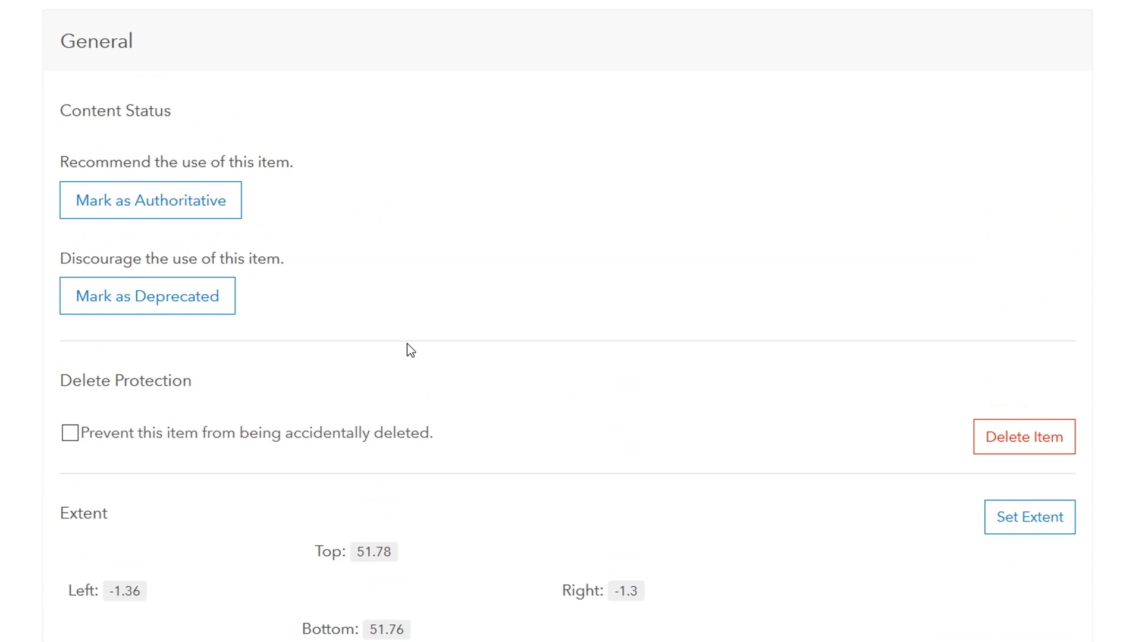
pyautogui.scroll(4, 407, 344)
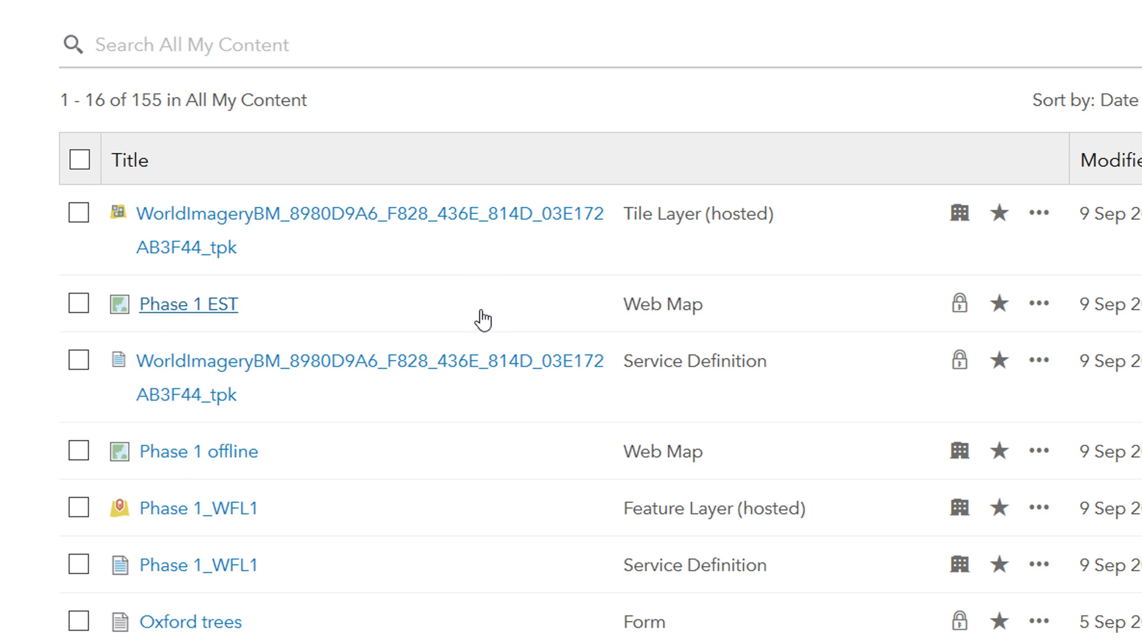
pyautogui.scroll(-2, 436, 303)
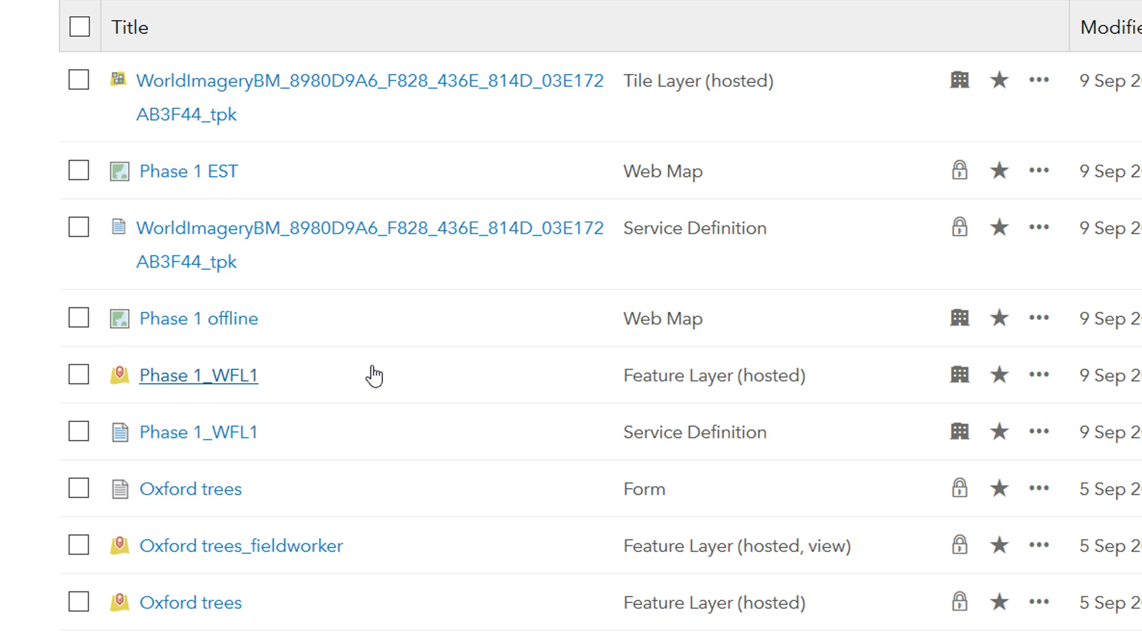
pyautogui.scroll(2, 374, 376)
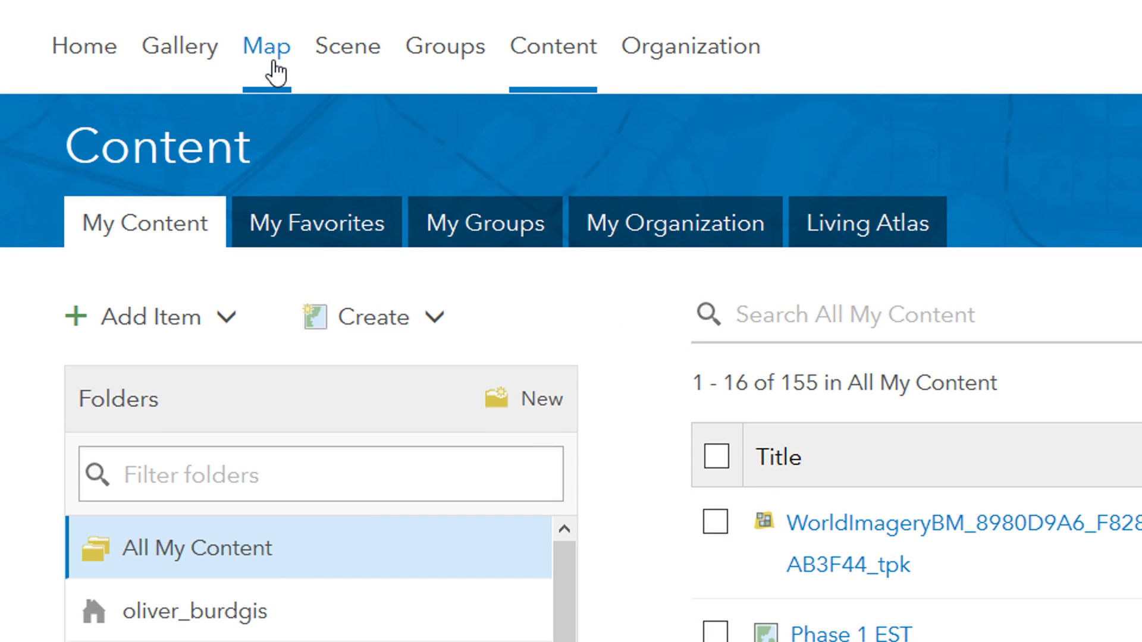
pyautogui.click(271, 70)
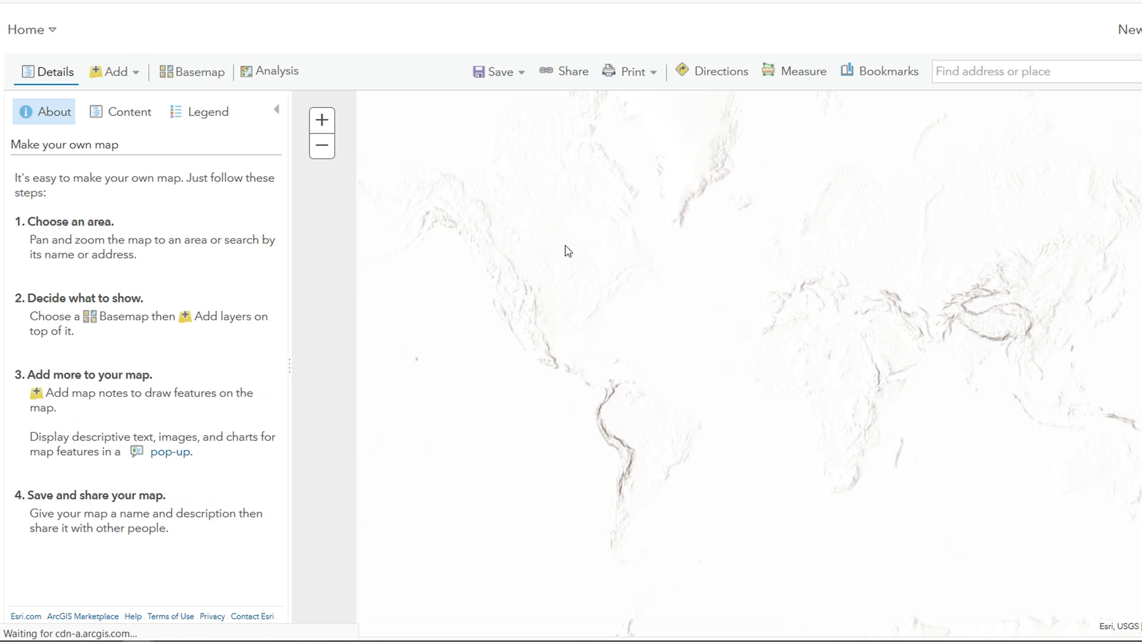
# - Find the hosted WorldImageryBM tile layer among your own layers, use it as the map's basemap, and close its details
pyautogui.click(139, 78)
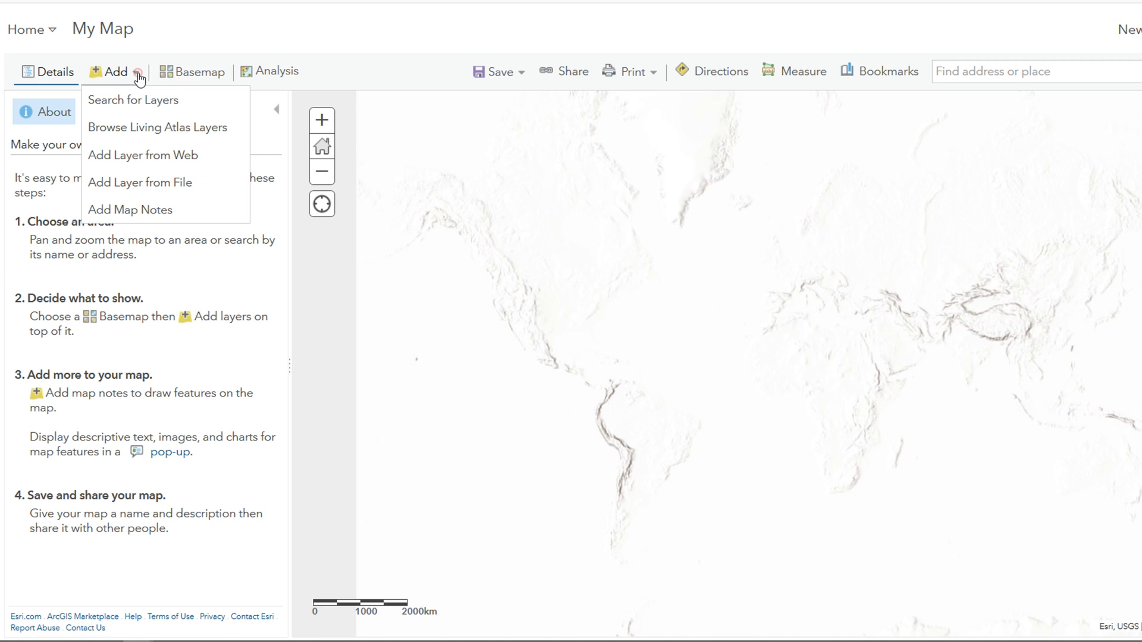
pyautogui.click(139, 114)
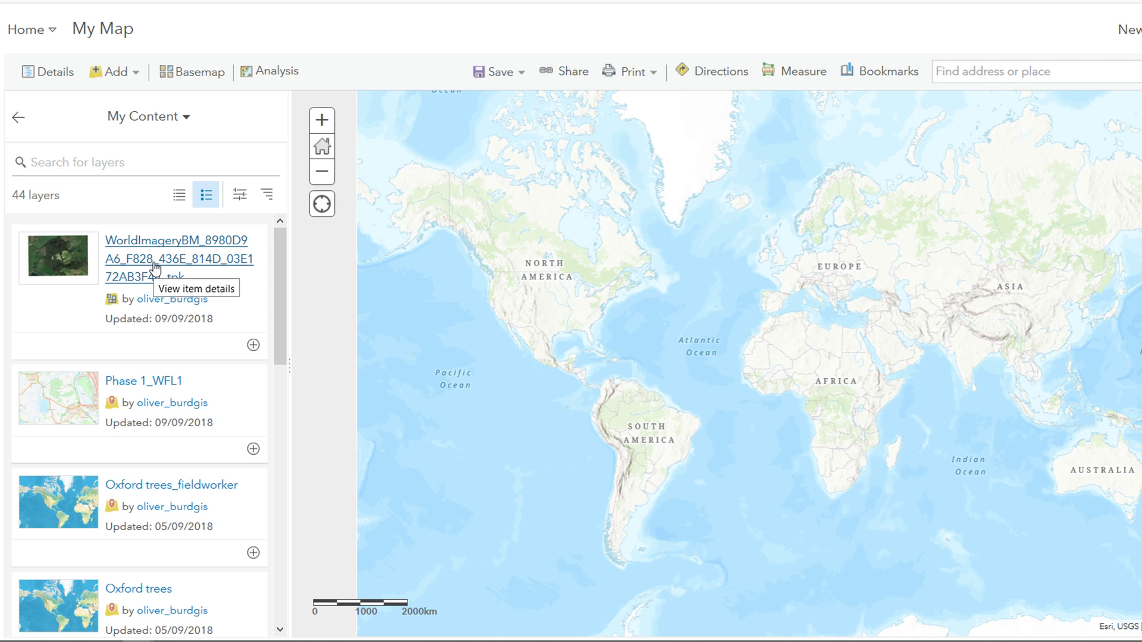
pyautogui.click(154, 265)
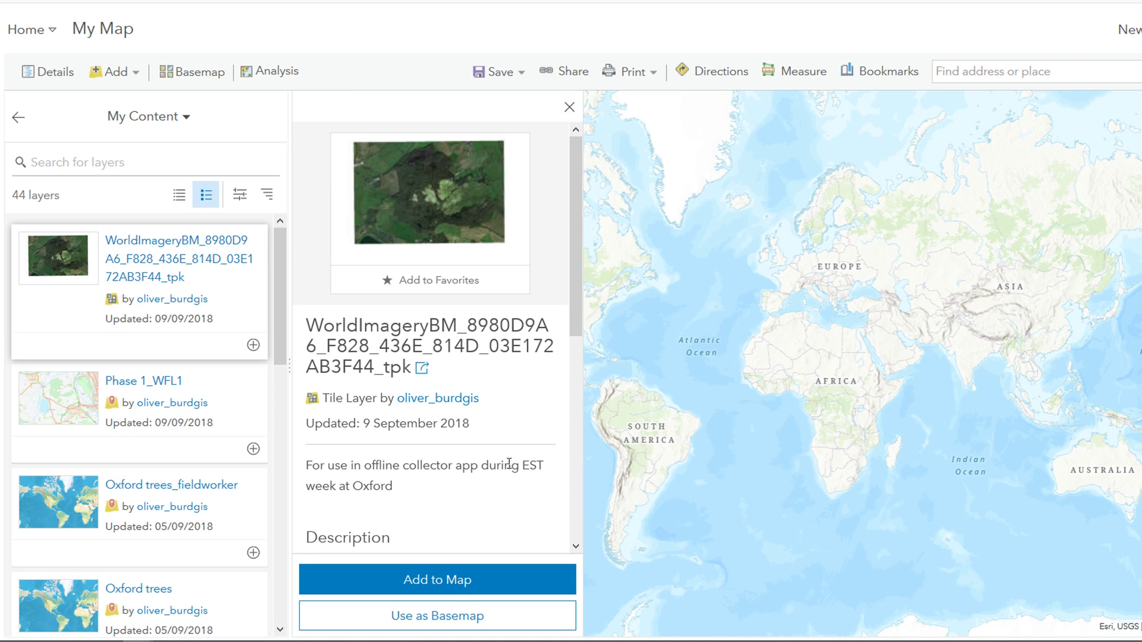
pyautogui.click(440, 623)
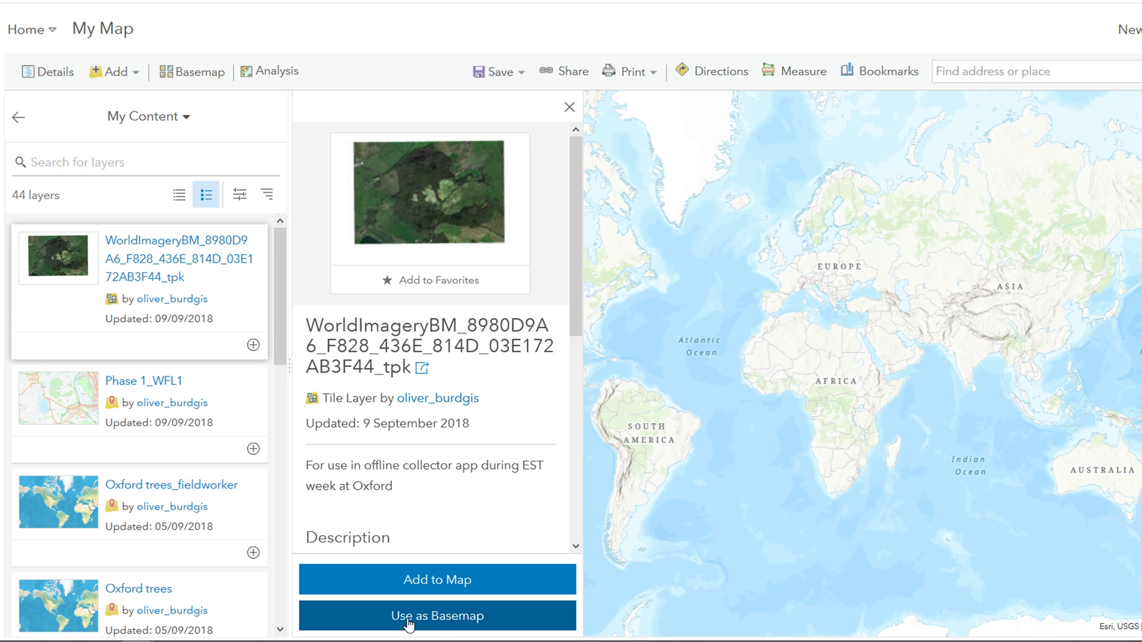
pyautogui.click(570, 108)
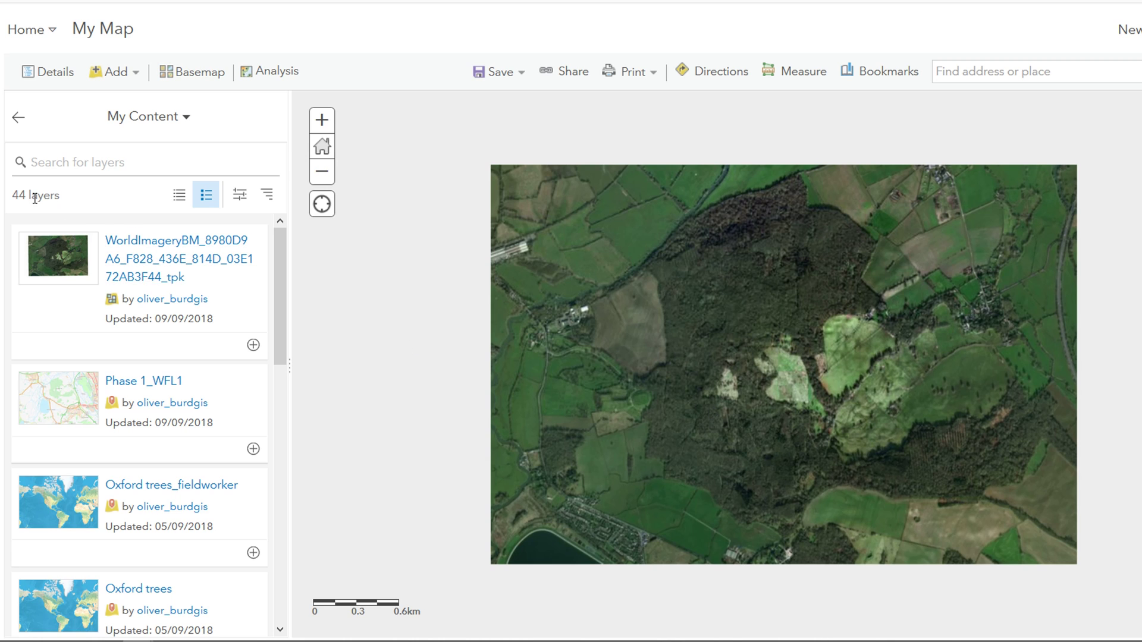
# - Add the Phase 1_WFL1 feature layer from your own content to the map and close its details
pyautogui.click(134, 76)
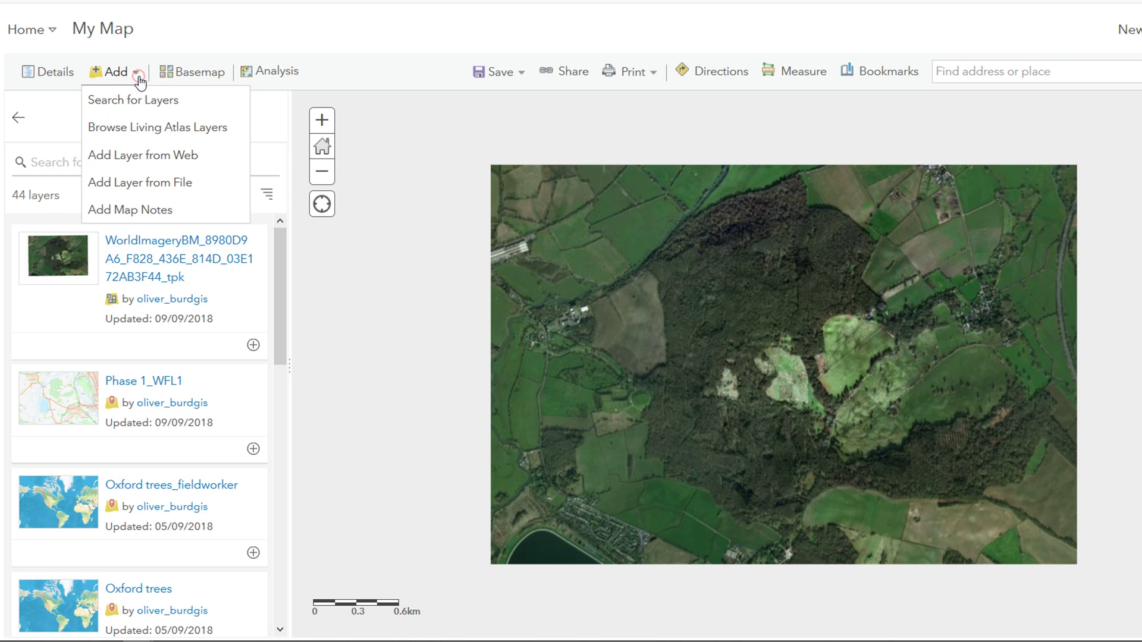
pyautogui.click(147, 384)
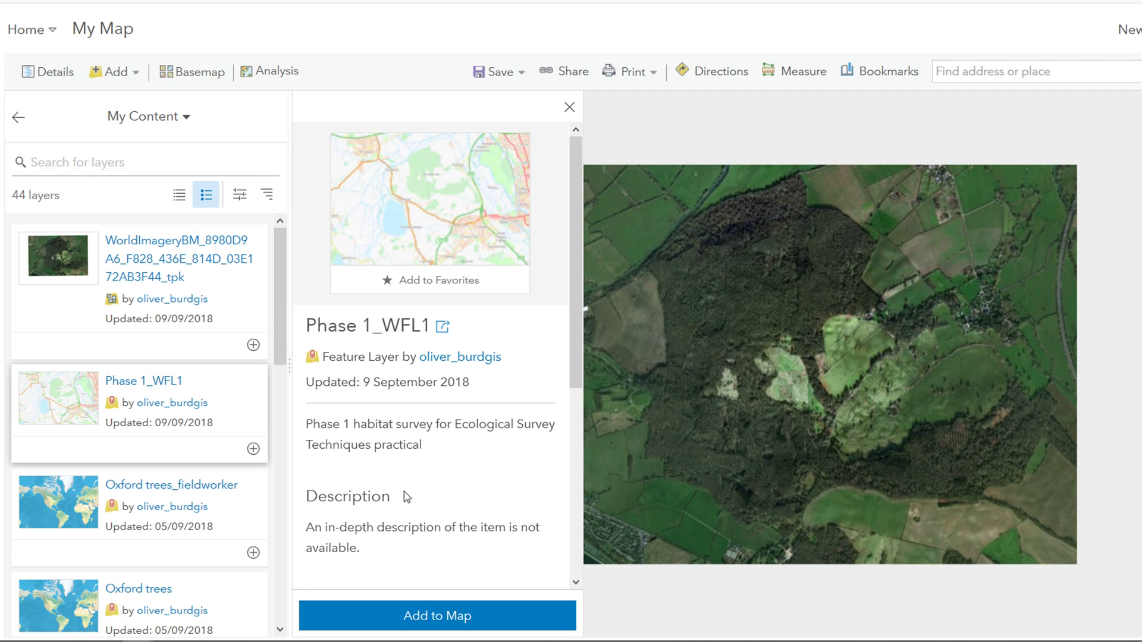
pyautogui.click(419, 615)
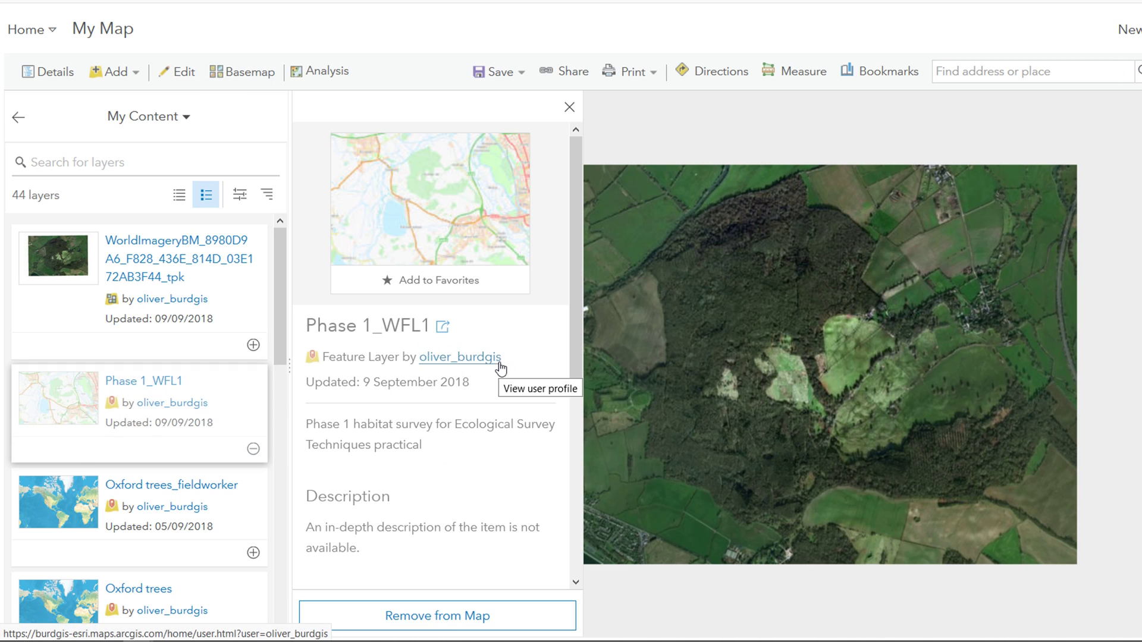
pyautogui.click(570, 108)
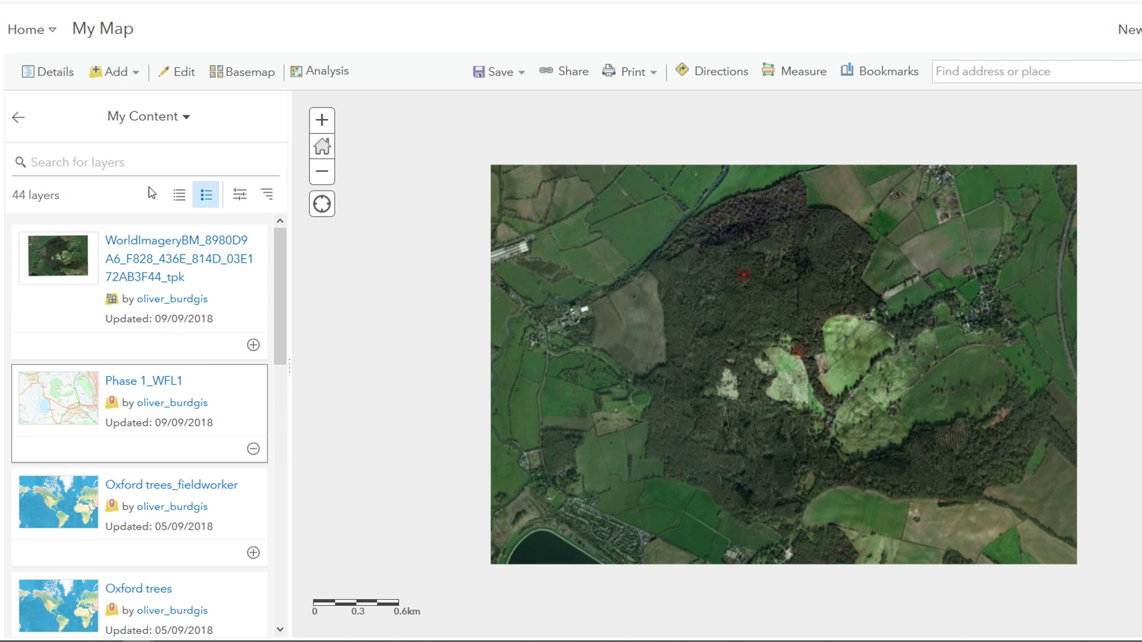
# - Return to the map's contents, examine the attribute table of the Phase1 Habitat Point layer, and close the table
pyautogui.click(18, 118)
pyautogui.click(141, 113)
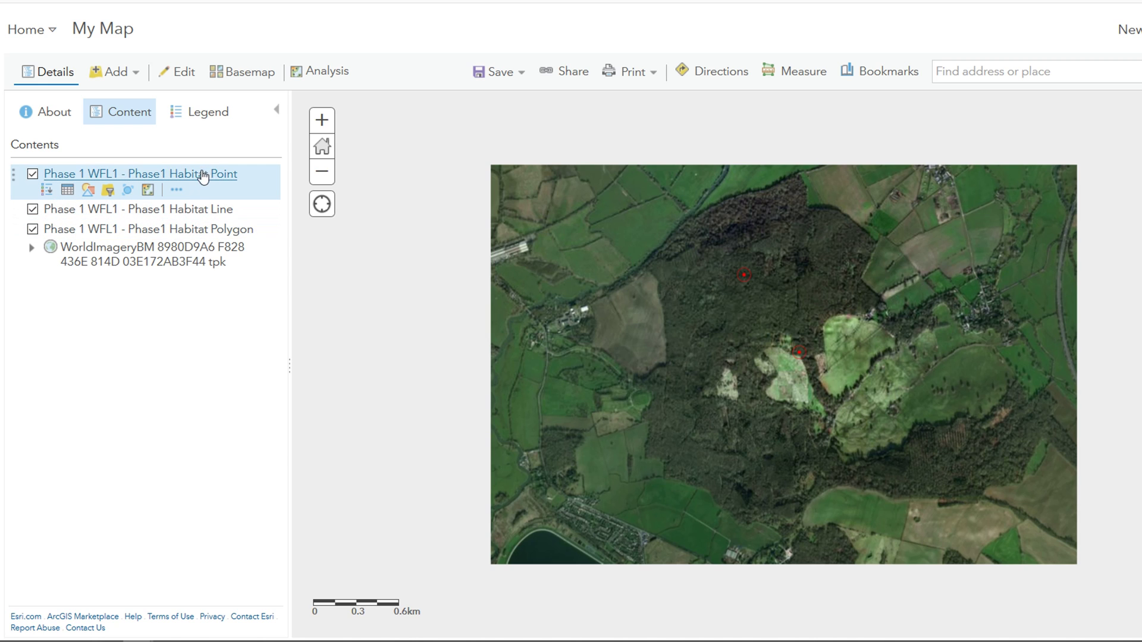
pyautogui.click(177, 191)
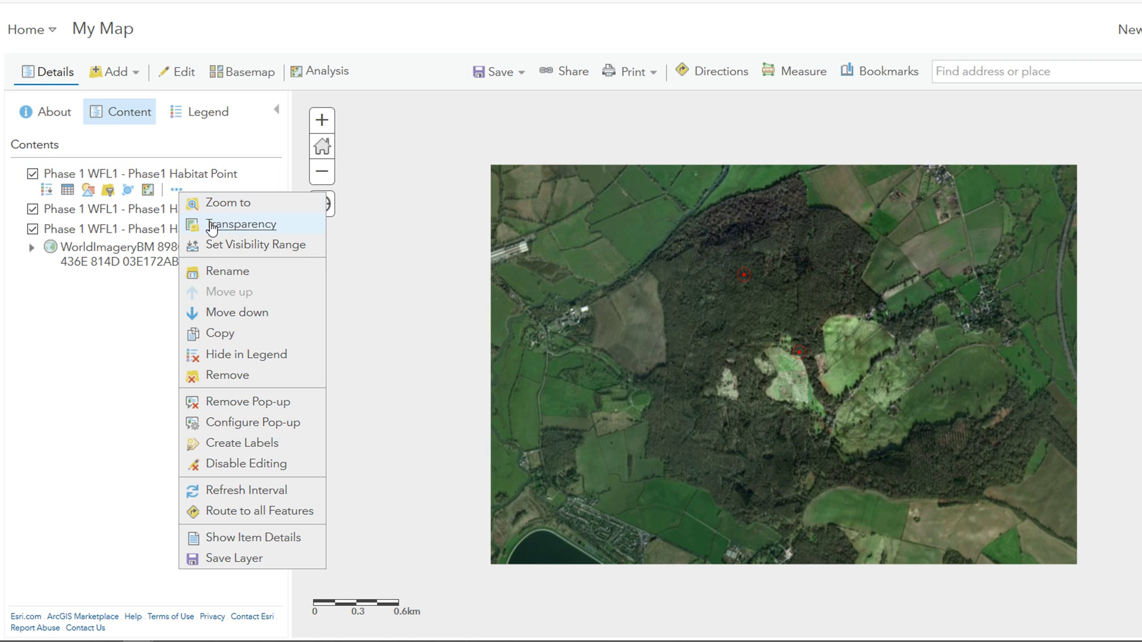
pyautogui.click(67, 191)
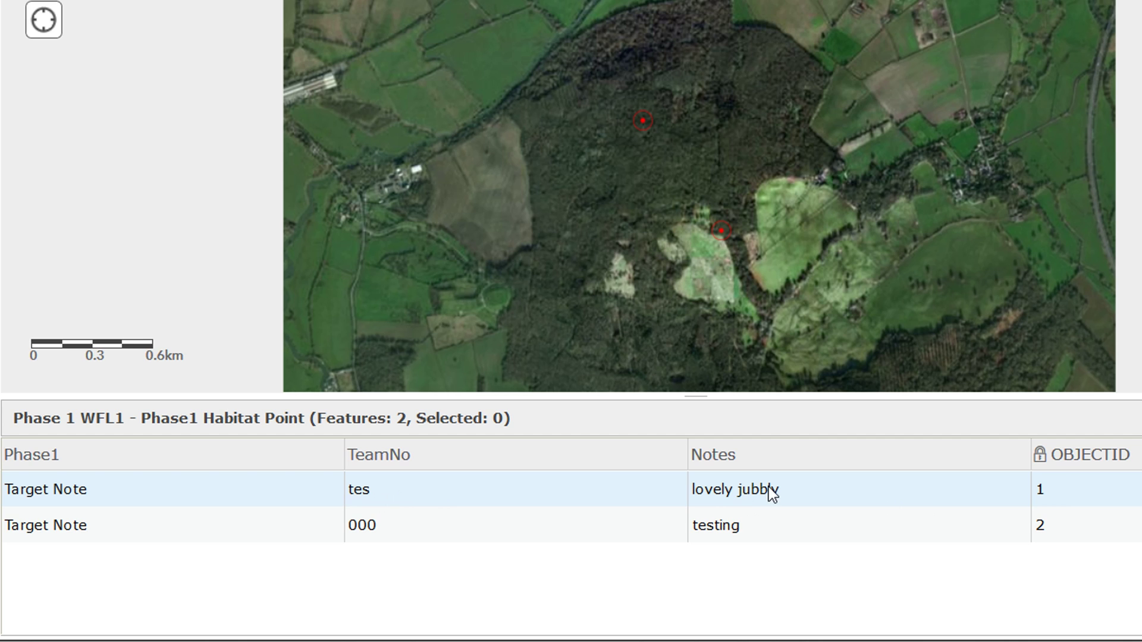
pyautogui.moveTo(663, 137); pyautogui.dragTo(645, 74)
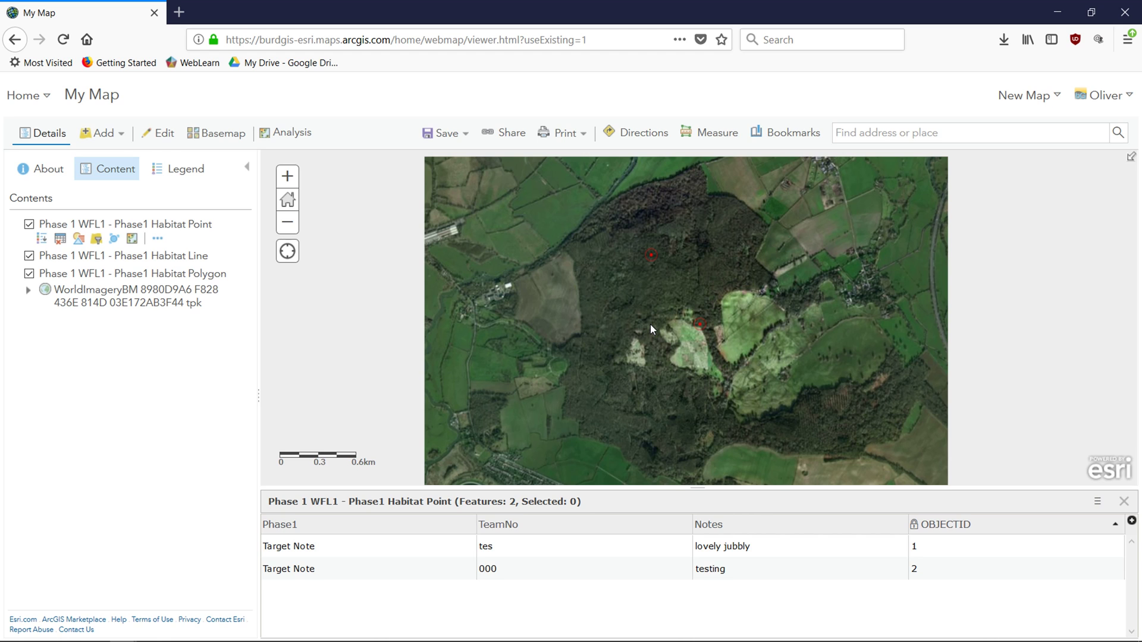
pyautogui.click(1124, 501)
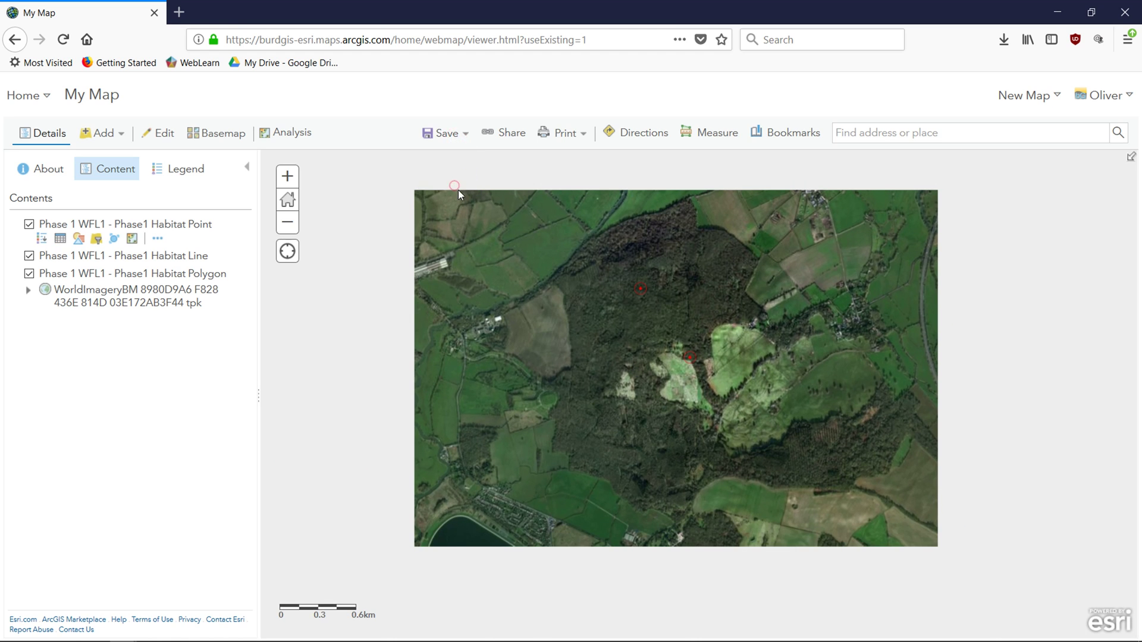
# - Save the web map with the title youtubeDemo, the tag demo and the summary demo
pyautogui.click(527, 326)
pyautogui.write('youtubeDemo')
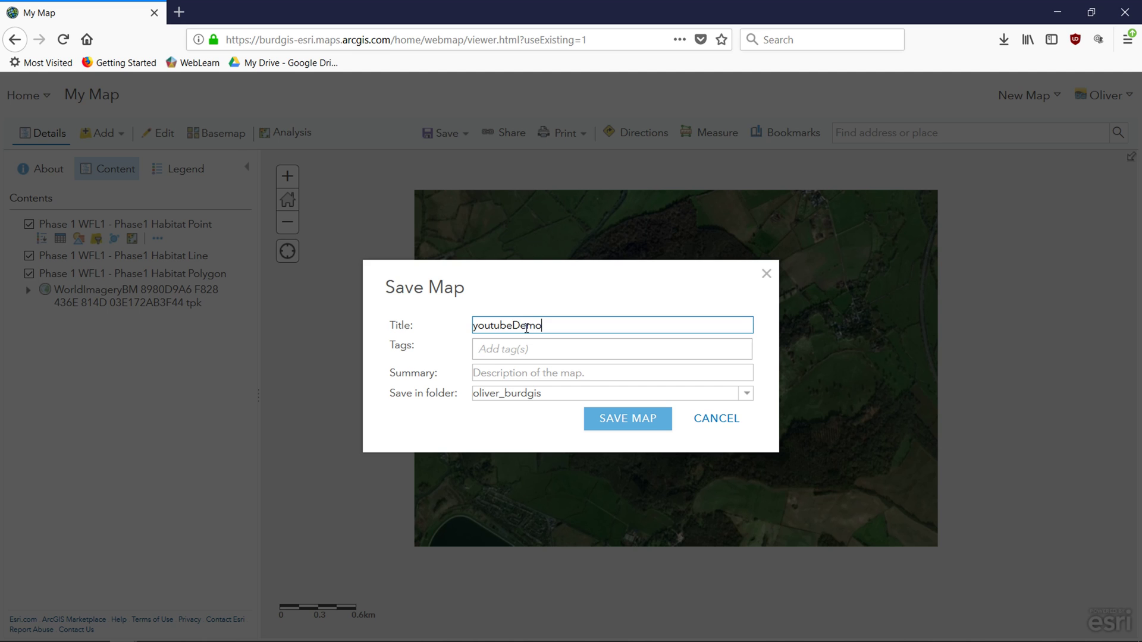
pyautogui.press('Tab')
pyautogui.write('demo')
pyautogui.press('Return')
pyautogui.press('Tab')
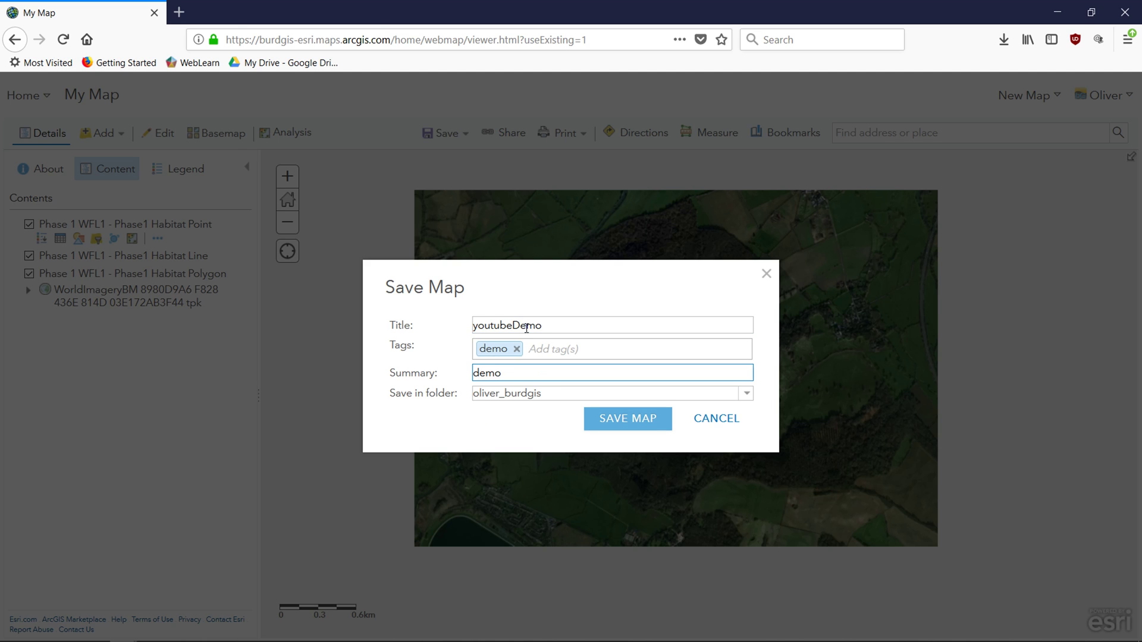
pyautogui.write('demo')
pyautogui.click(628, 419)
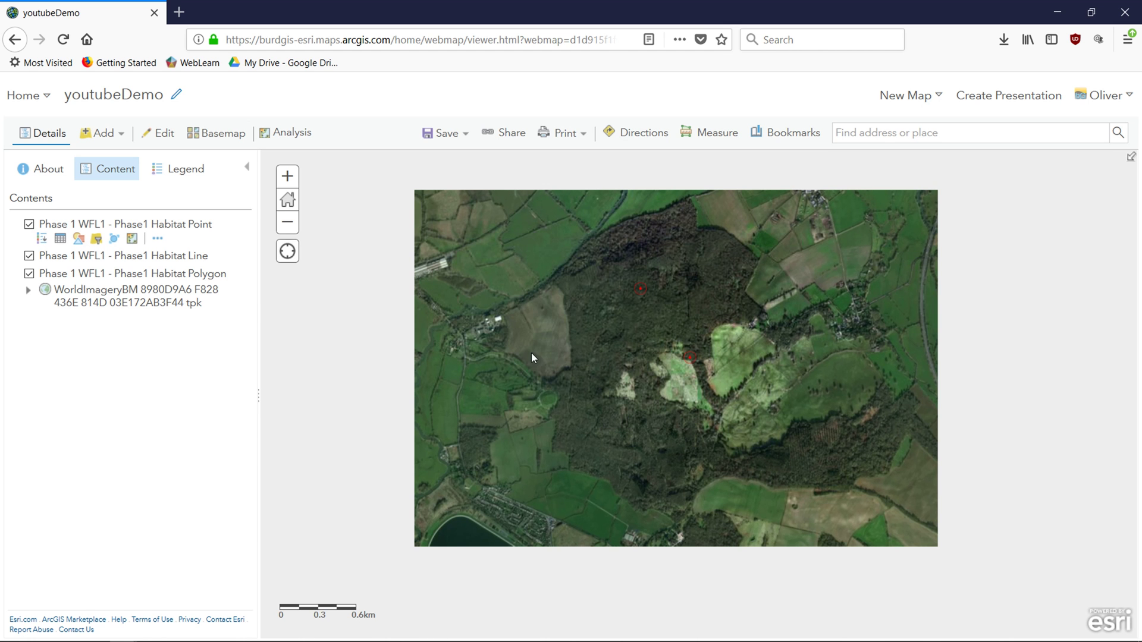
# - Go back to the content list and open the item page of the Phase 1_WFL1 hosted feature layer
pyautogui.click(44, 97)
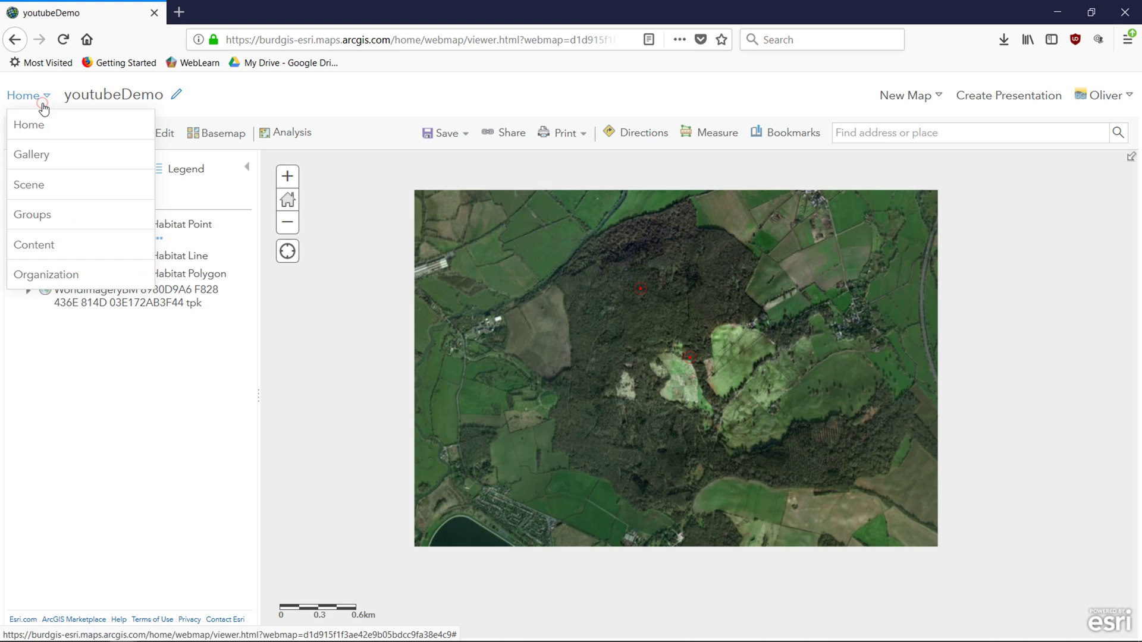
pyautogui.click(41, 245)
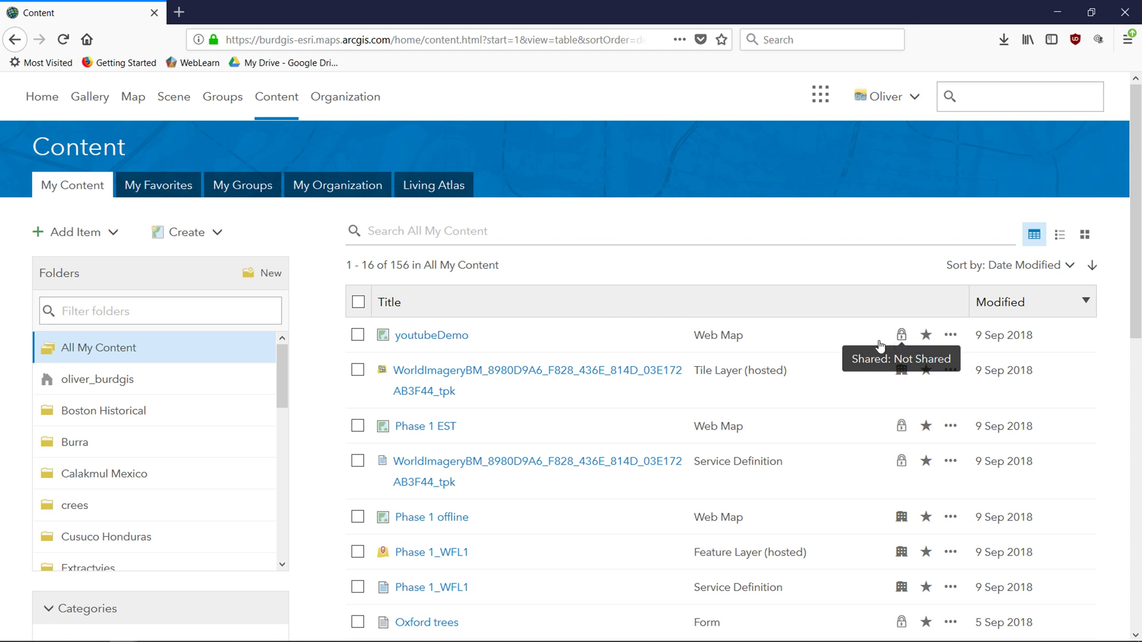
pyautogui.scroll(-3, 538, 413)
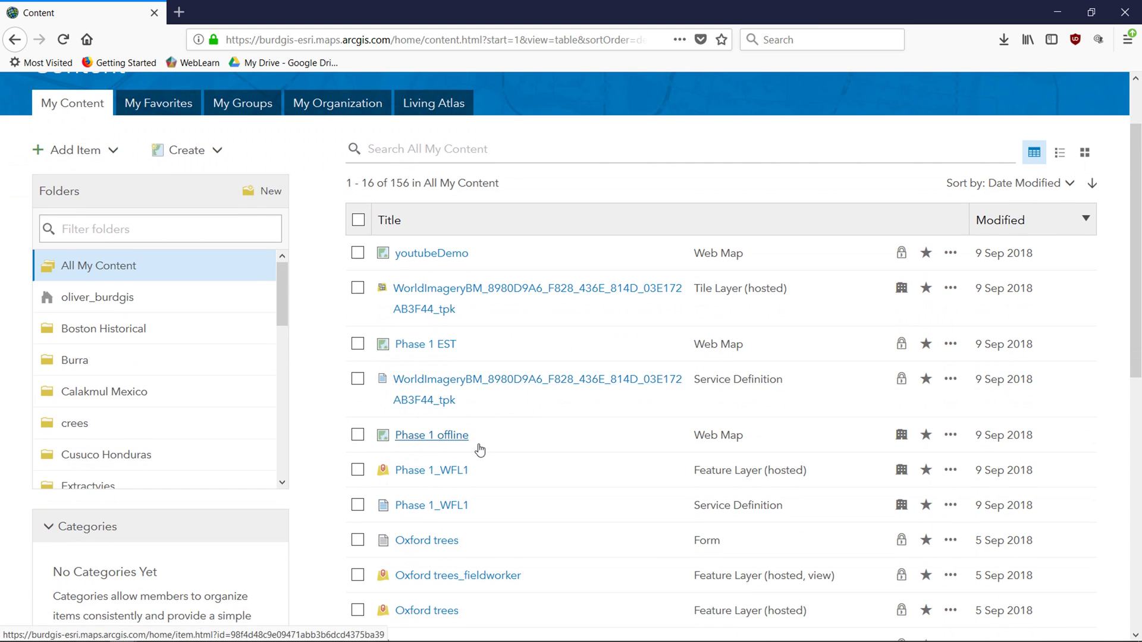
pyautogui.click(451, 473)
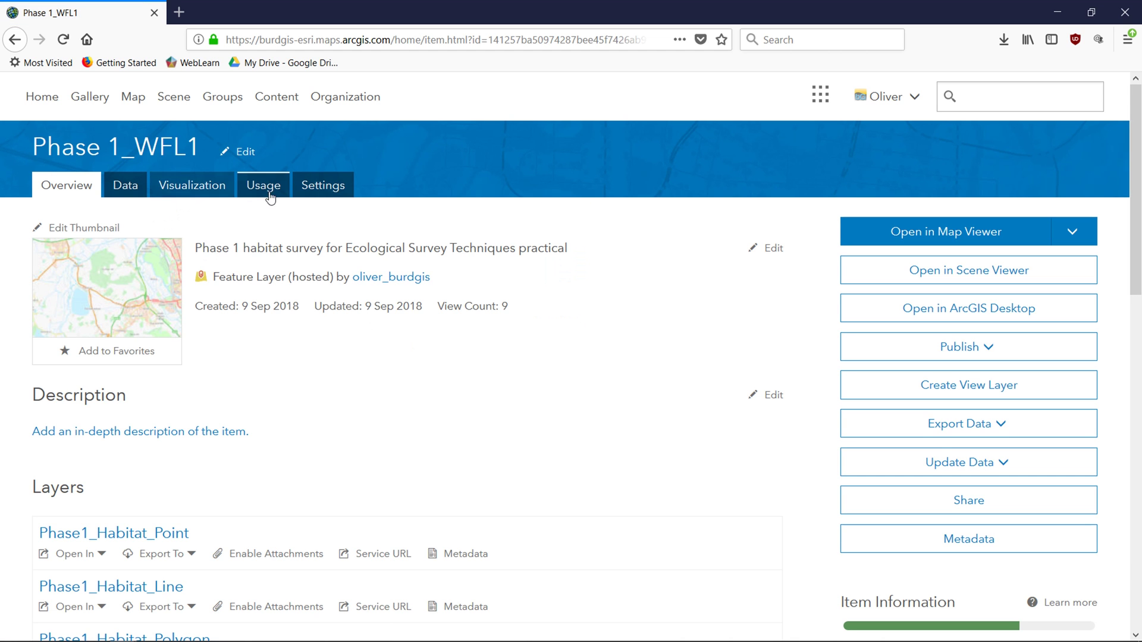
# - Review the Phase 1_WFL1 layer's settings for editing, sync, editor access, layer drawing optimization and data export
pyautogui.click(327, 196)
pyautogui.scroll(-4, 369, 352)
pyautogui.scroll(-10, 369, 351)
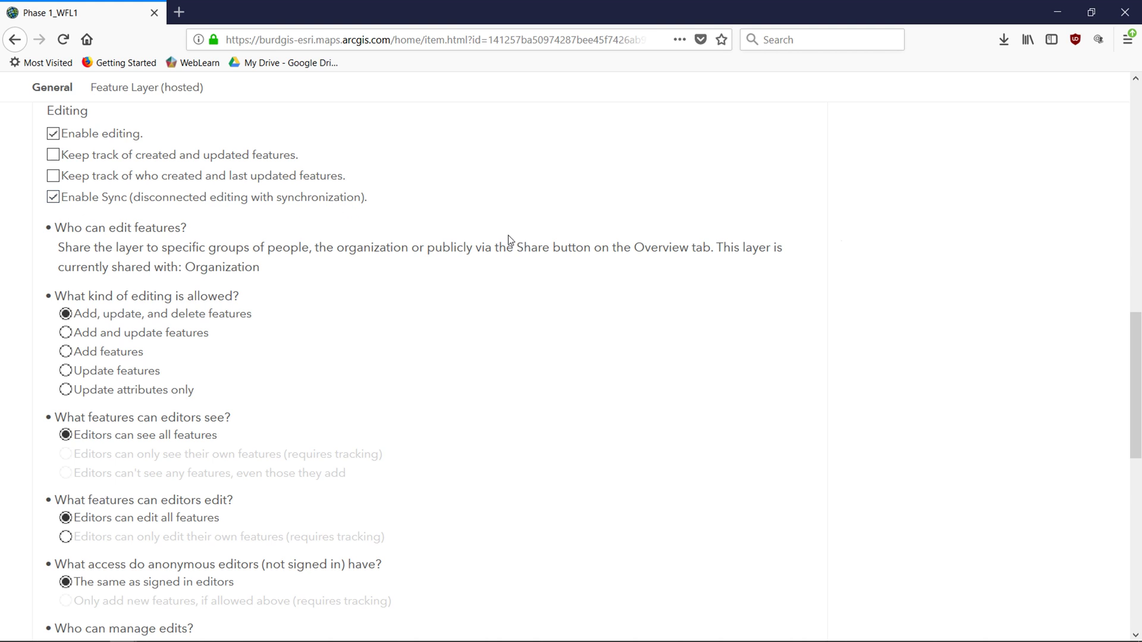
pyautogui.scroll(-7, 315, 416)
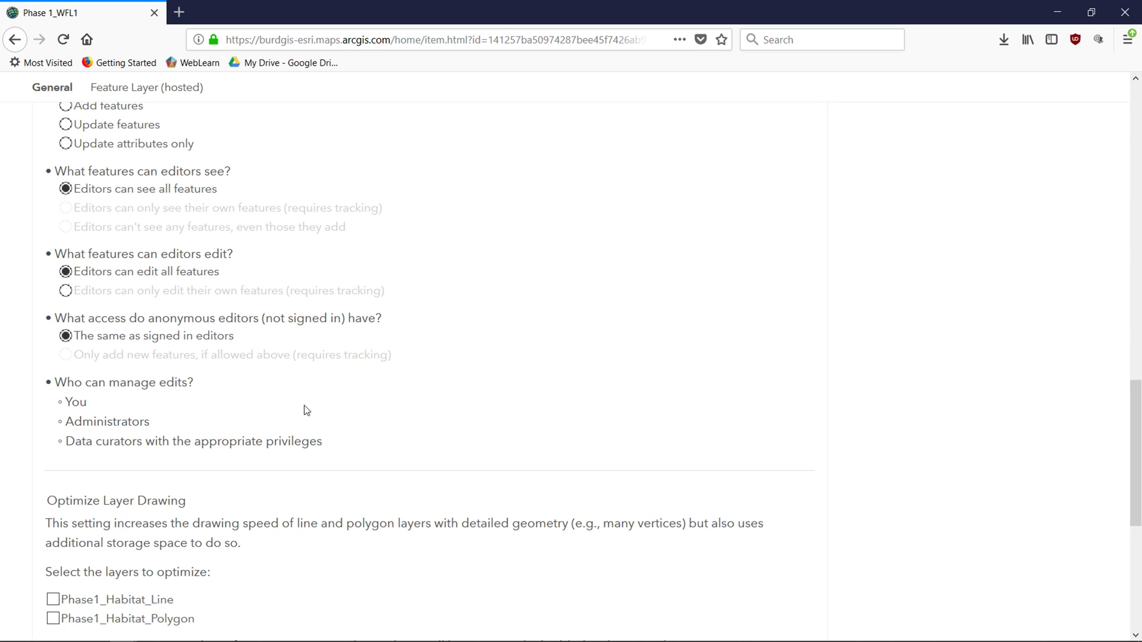
pyautogui.scroll(-3, 212, 438)
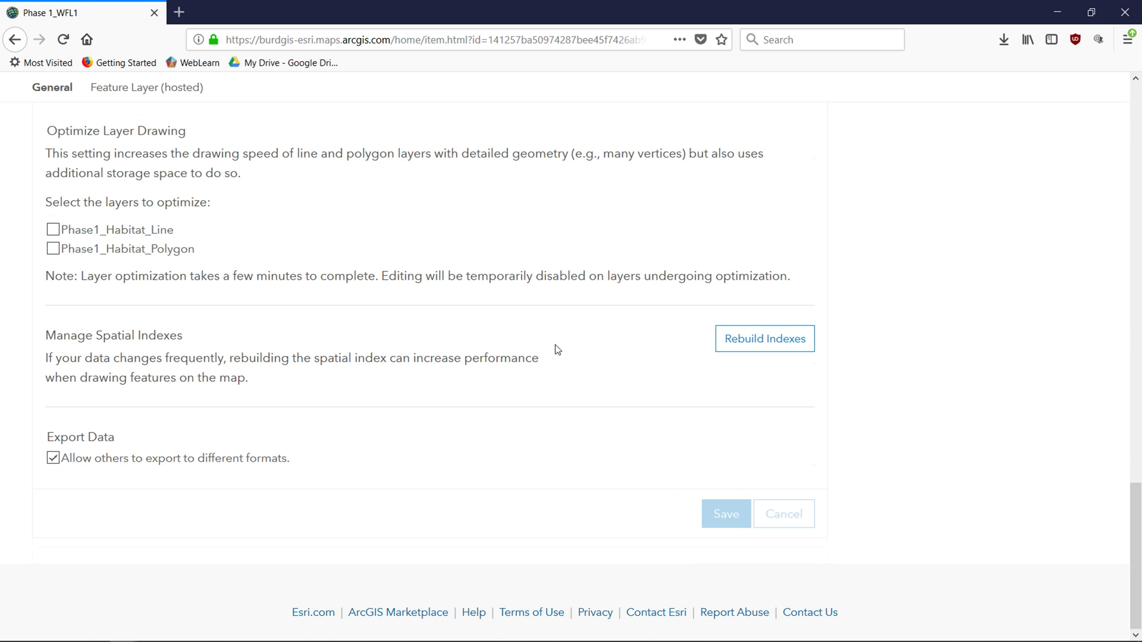
pyautogui.scroll(15, 557, 350)
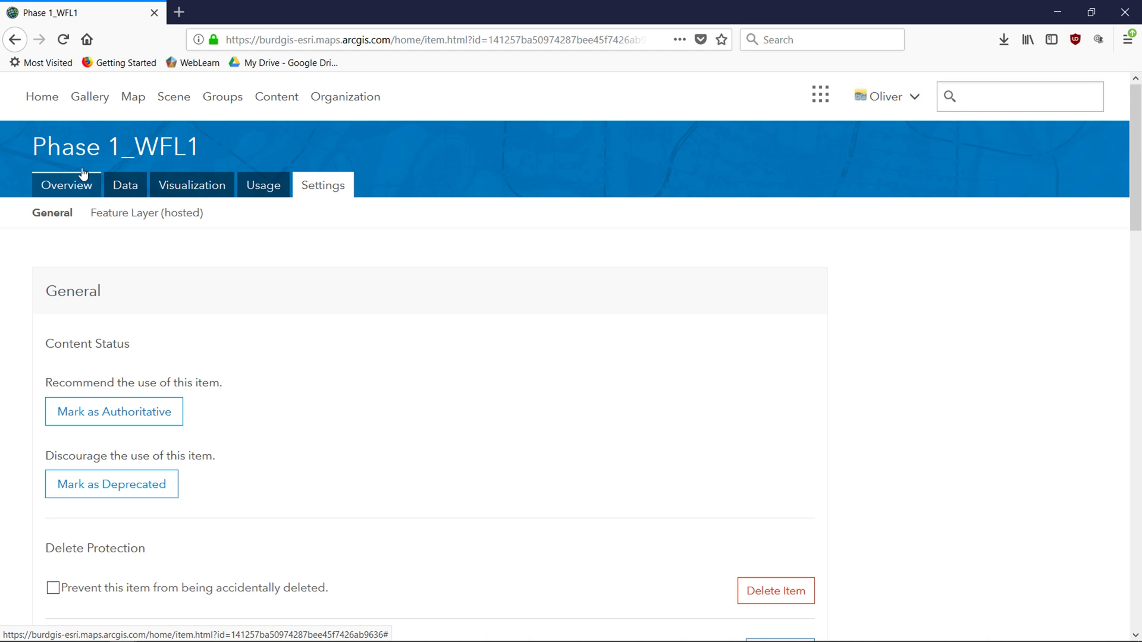
# - Create a group named Youtube Demo with the summary This is a demo for youtube and the tag demo, viewable by only group members
pyautogui.click(227, 105)
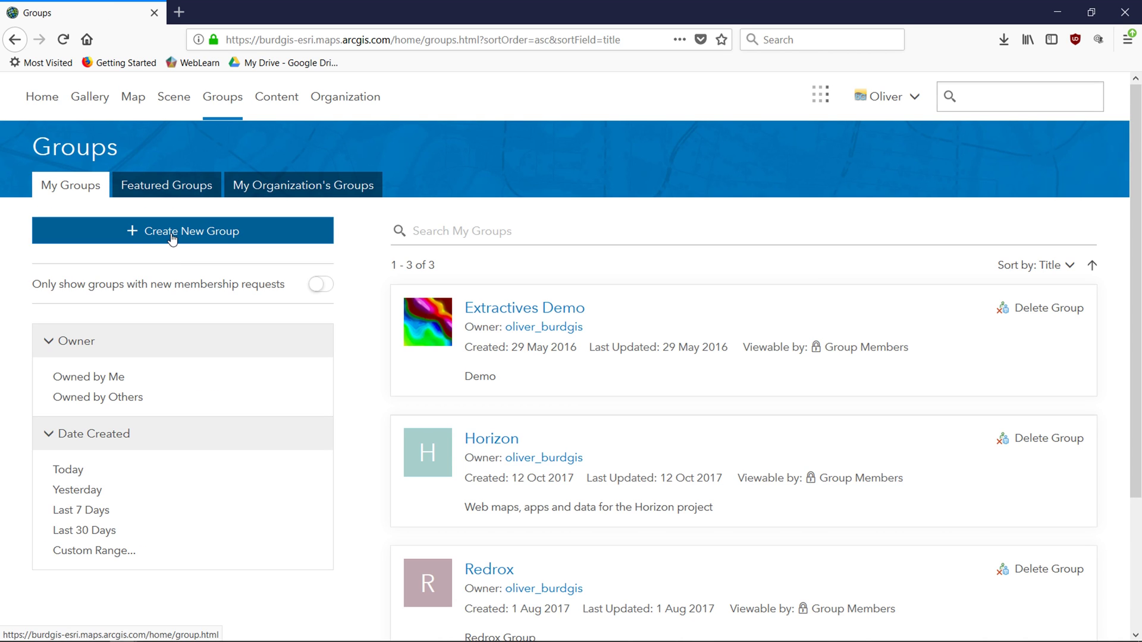
pyautogui.click(173, 236)
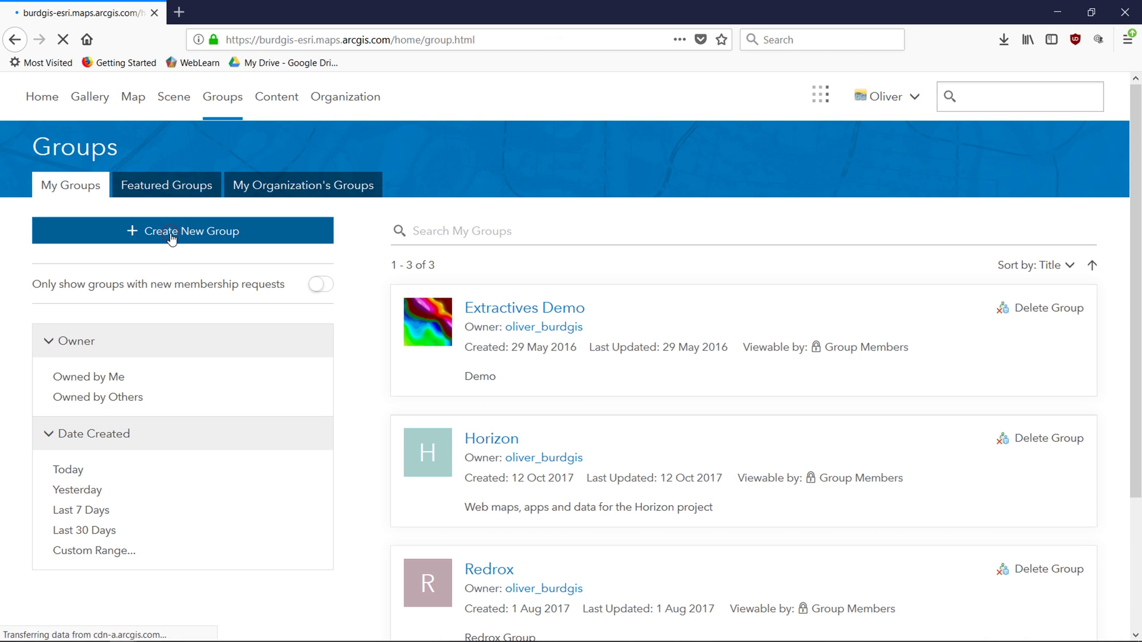
pyautogui.click(419, 322)
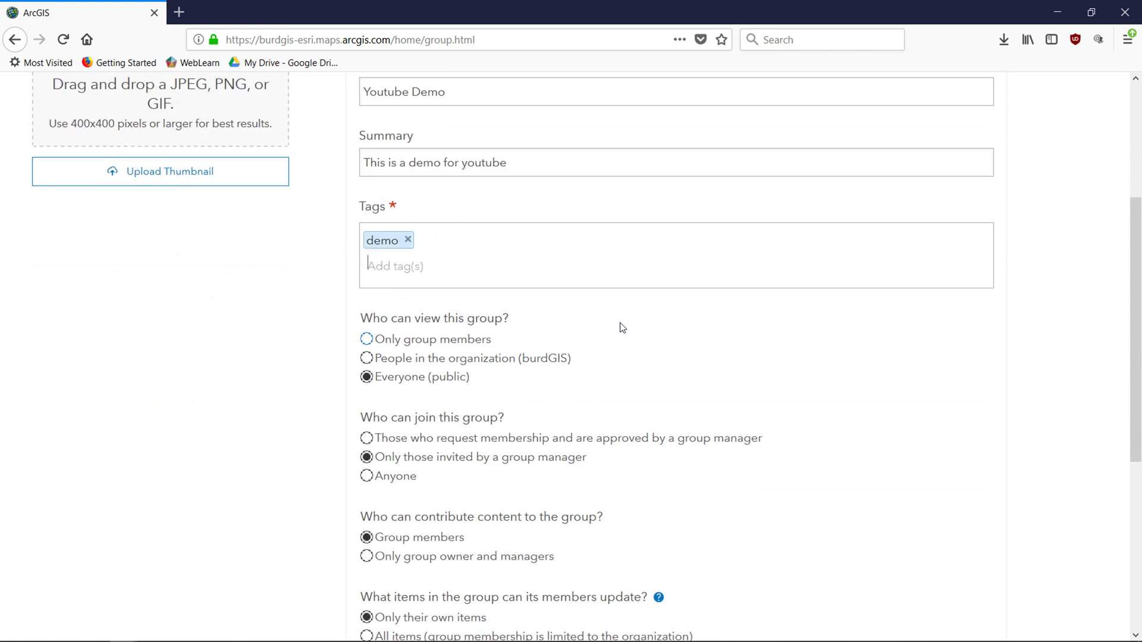
pyautogui.scroll(3, 620, 327)
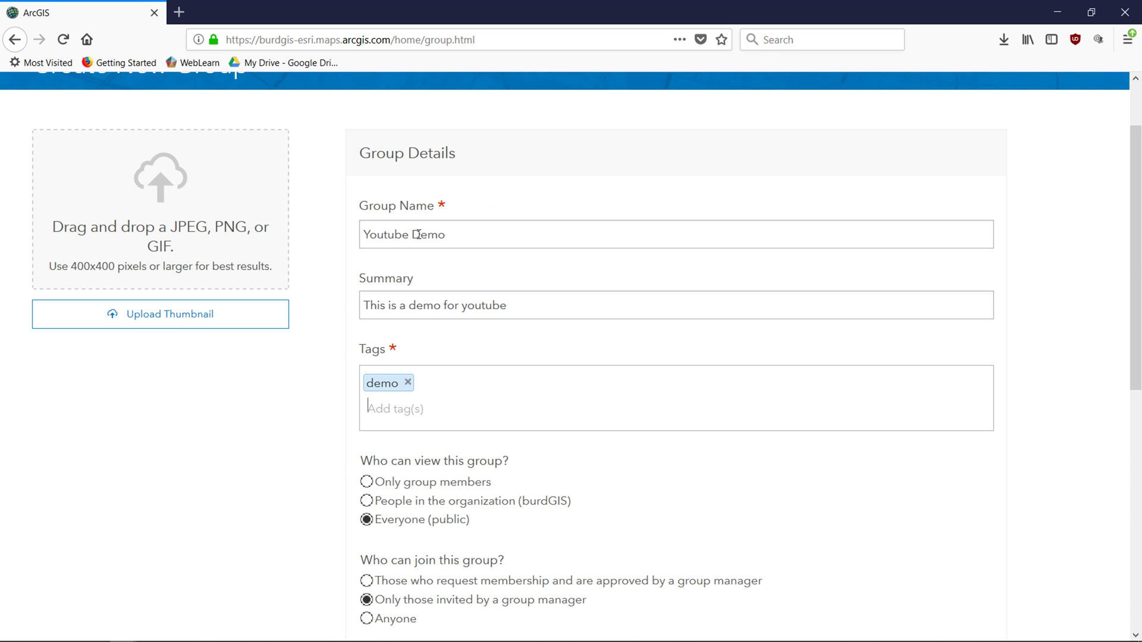
pyautogui.scroll(-3, 466, 257)
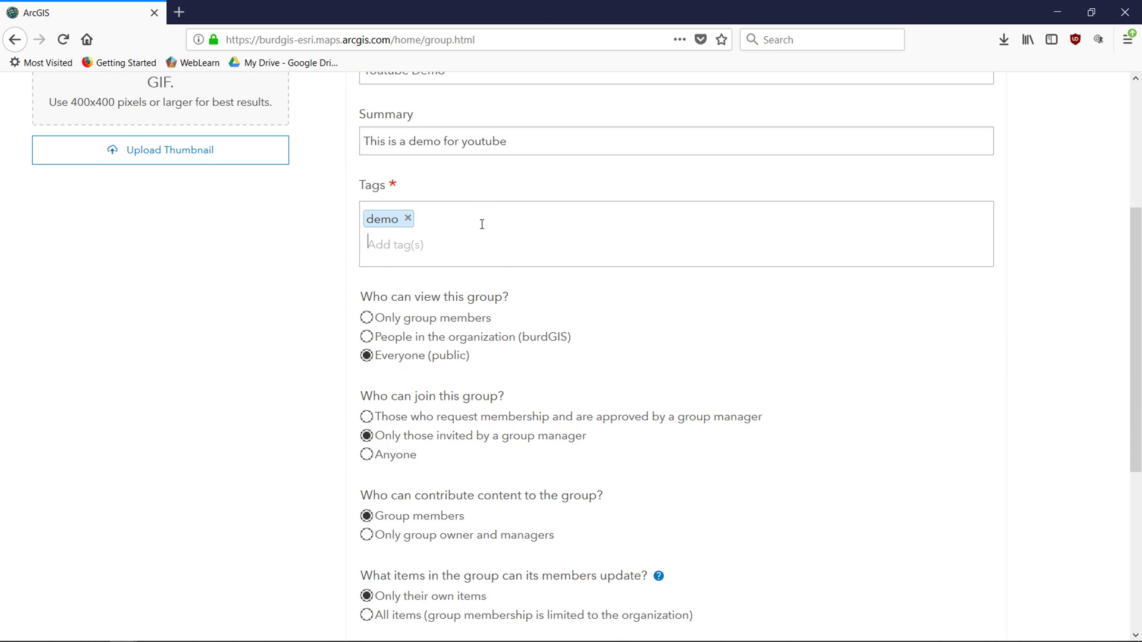
pyautogui.scroll(-2, 530, 322)
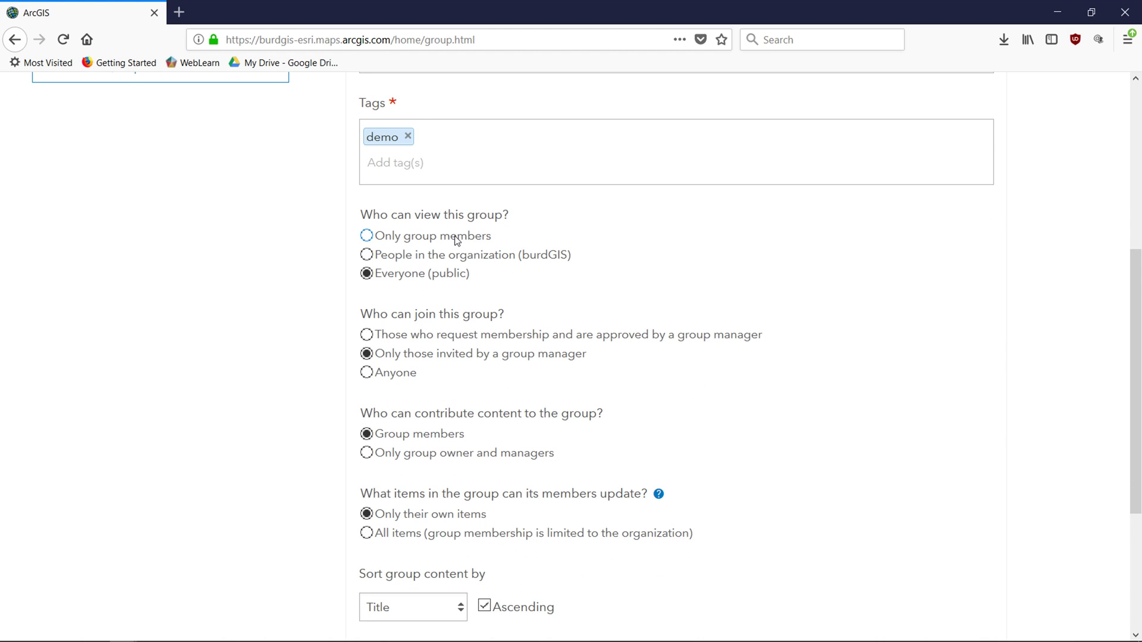
pyautogui.click(412, 239)
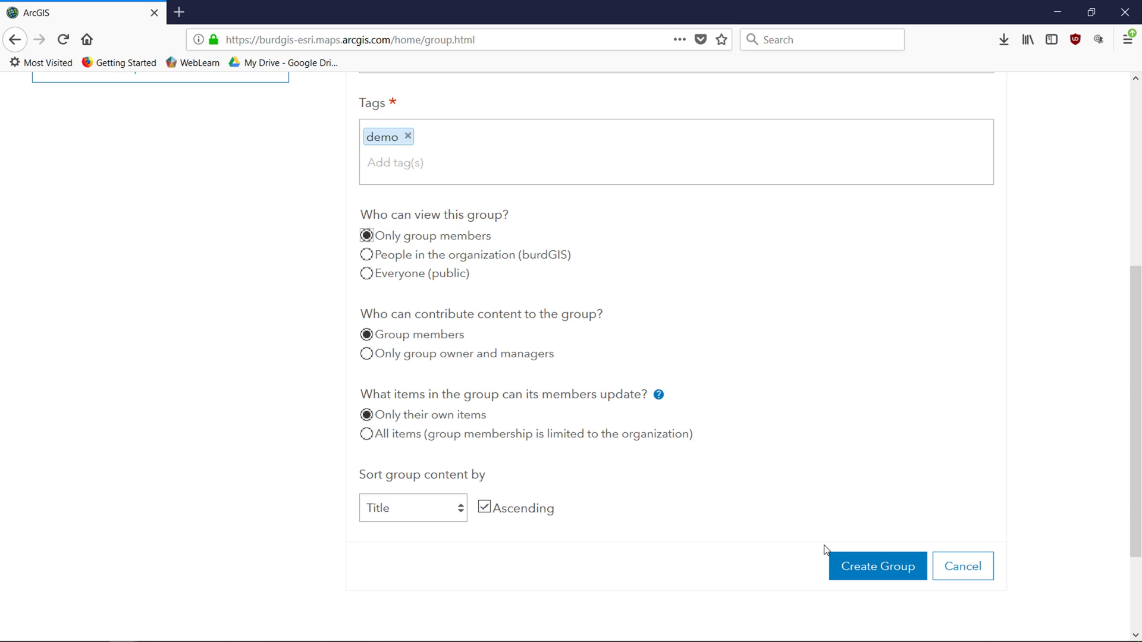
pyautogui.click(880, 567)
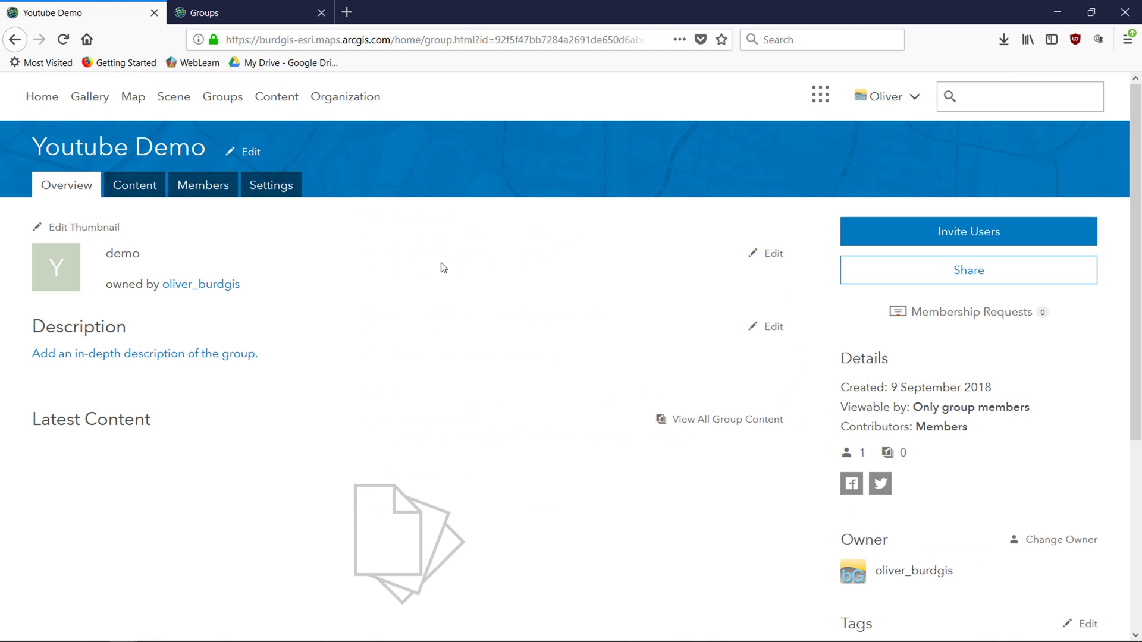
# - From the group's members, start a user invitation and search for testCollect without limiting the search to burdGIS members
pyautogui.click(205, 189)
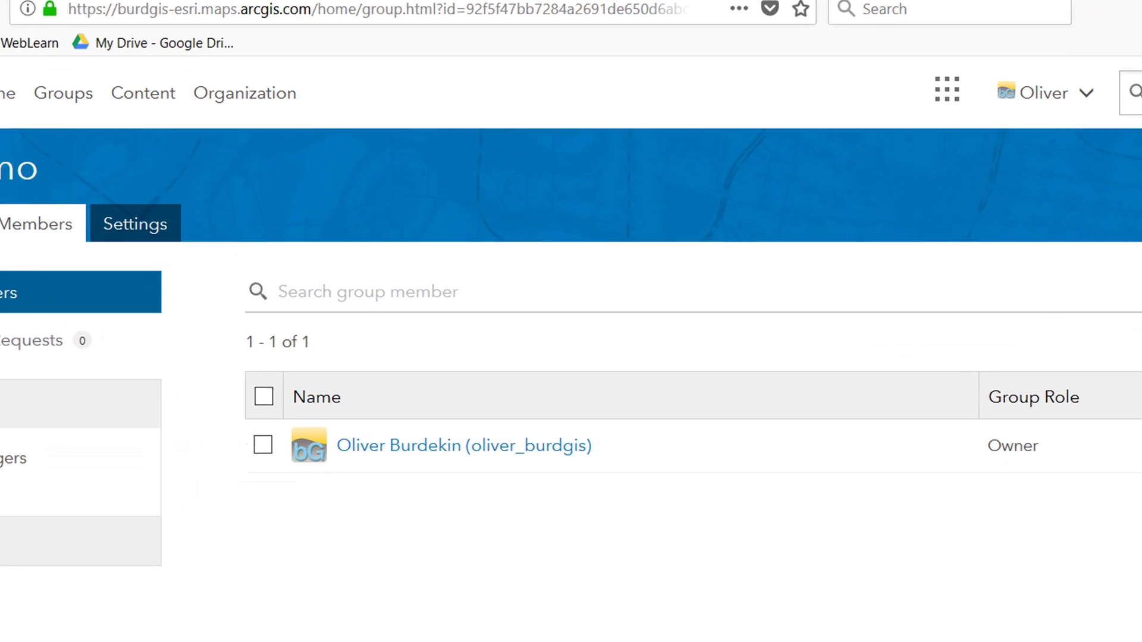
pyautogui.click(155, 238)
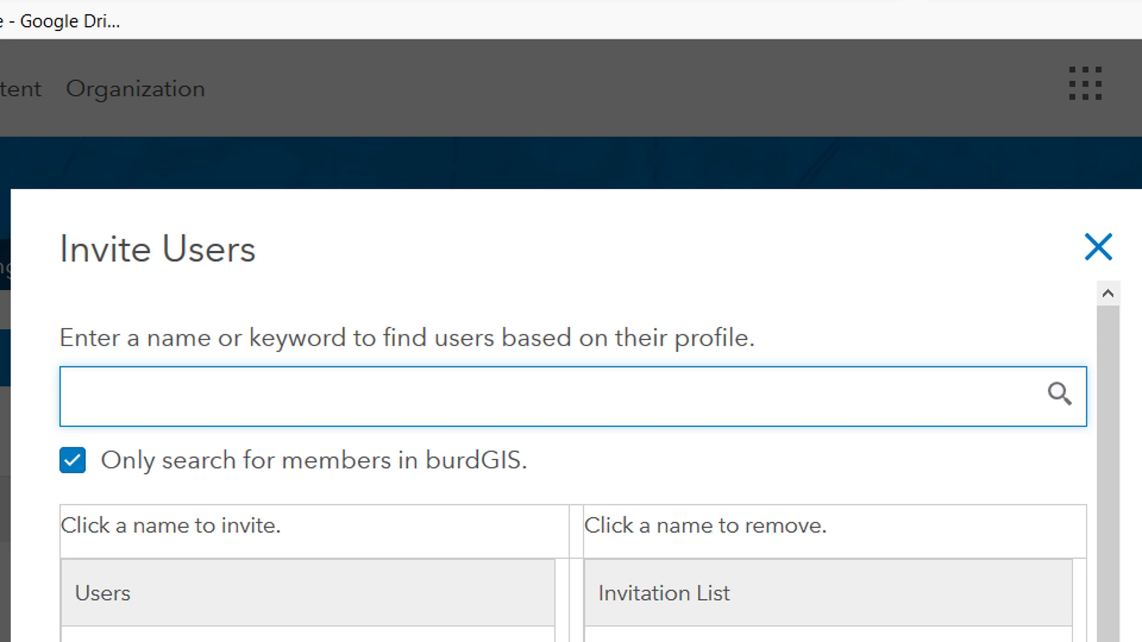
pyautogui.click(72, 461)
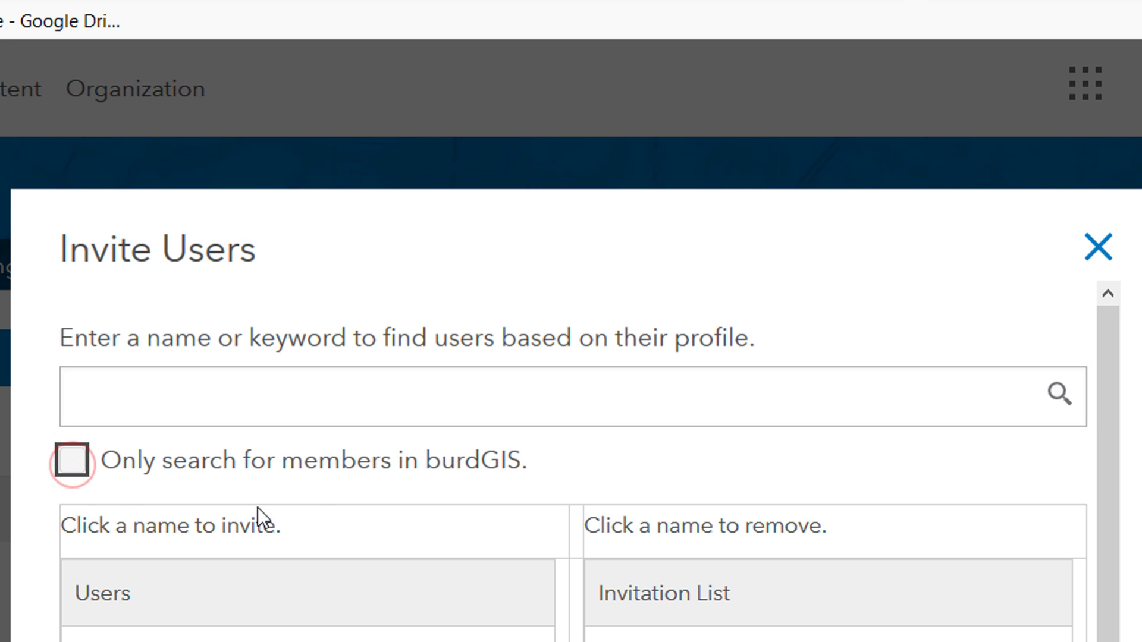
pyautogui.click(296, 411)
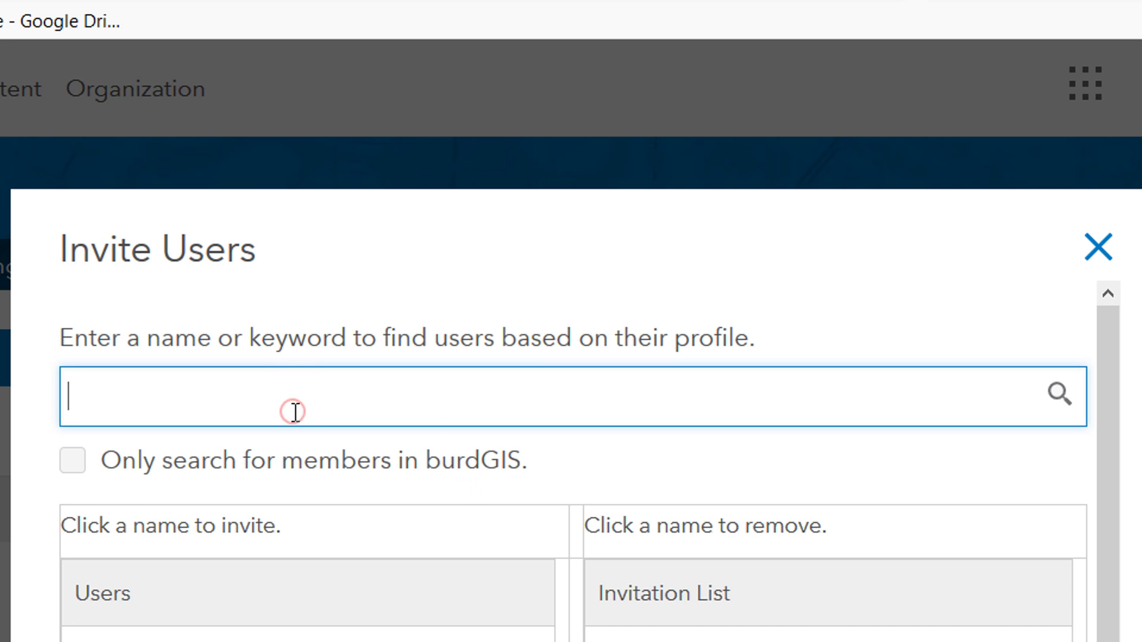
pyautogui.write('testColl')
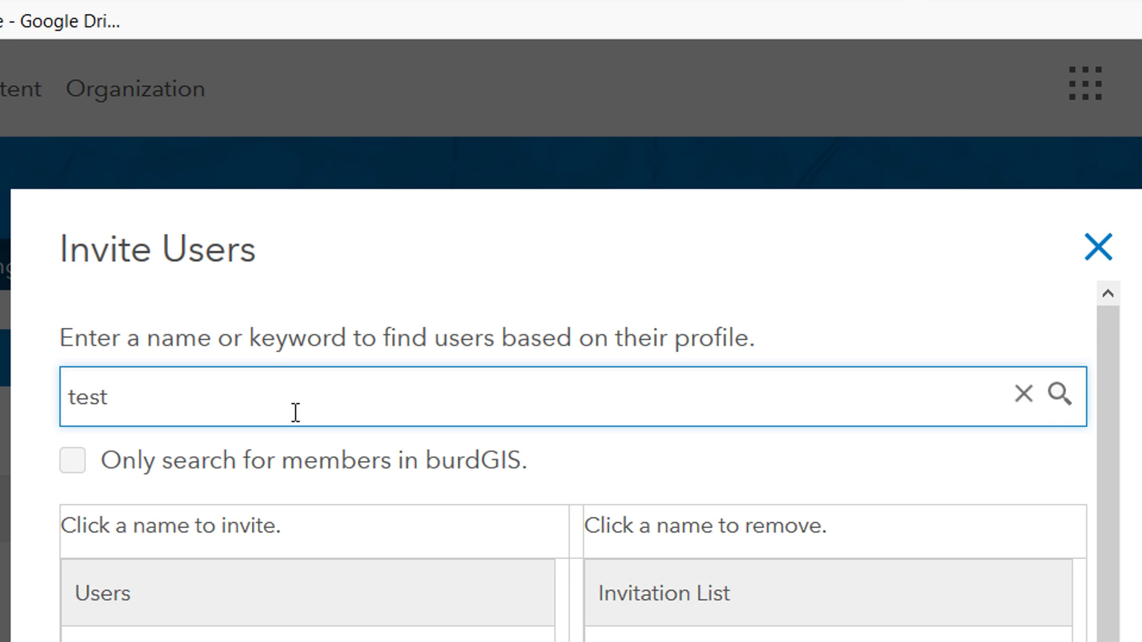
pyautogui.write('ect')
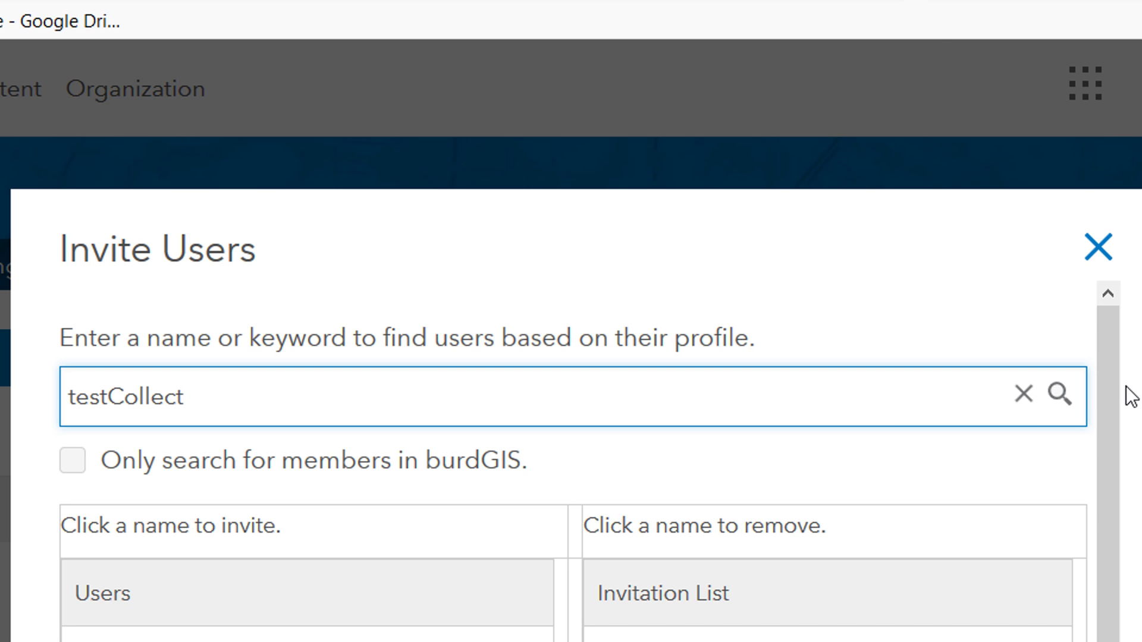
pyautogui.click(1059, 395)
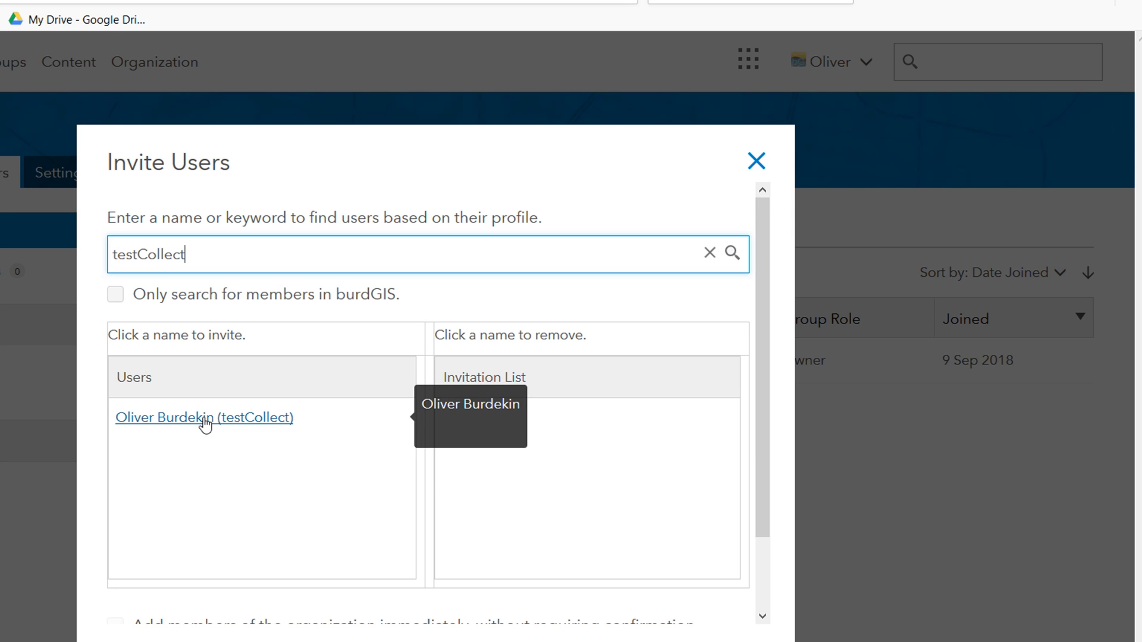
# - Add the found testCollect user to the invitation list and send the group invitation
pyautogui.click(205, 423)
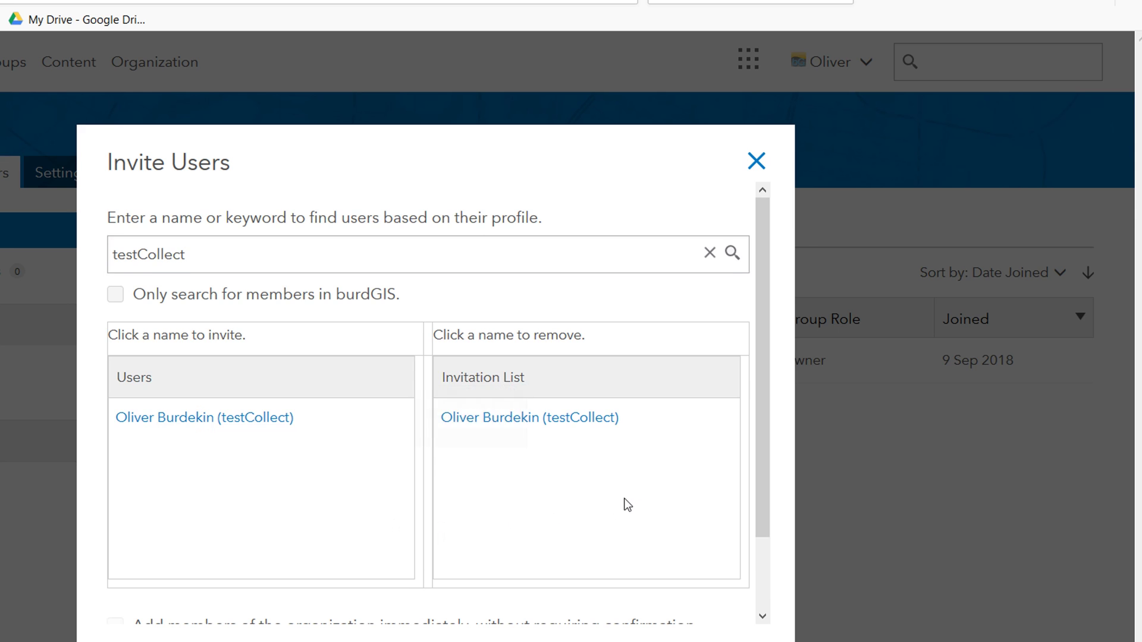
pyautogui.scroll(-2, 604, 495)
pyautogui.click(588, 606)
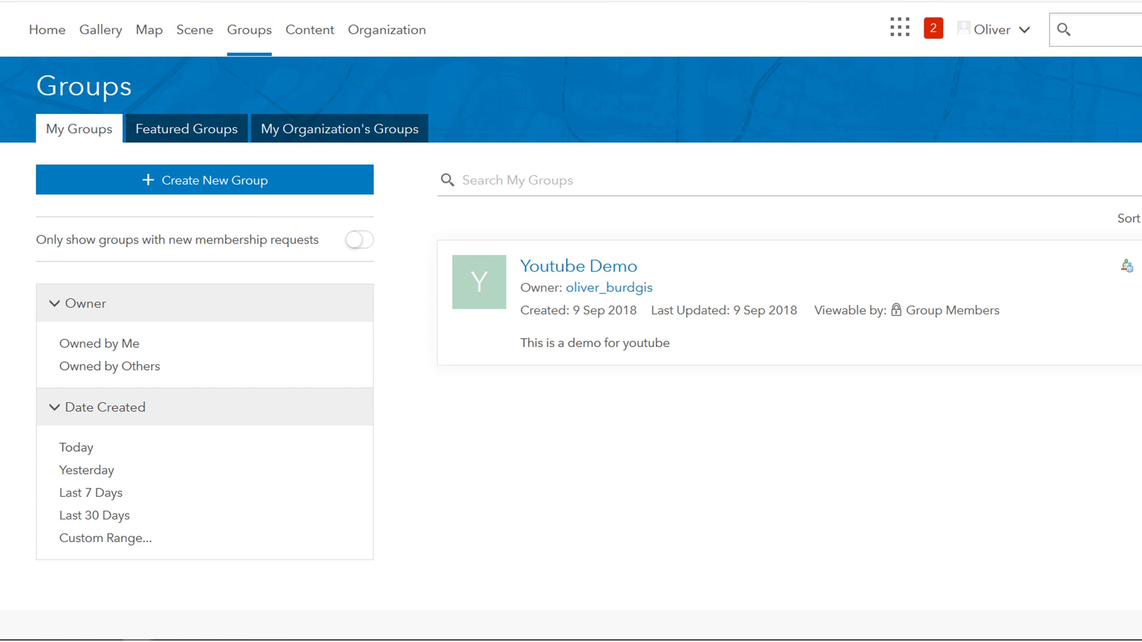
# - From the invited account's groups, accept the invitation to join Youtube Demo, and reload the member list in the owner's account
pyautogui.click(246, 34)
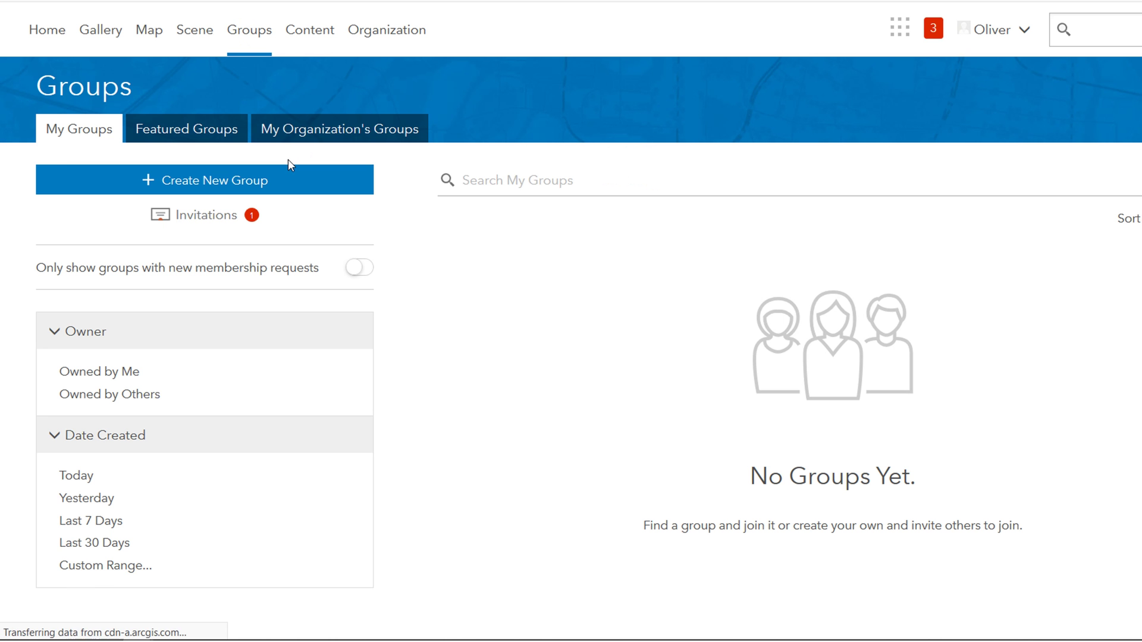
pyautogui.click(209, 217)
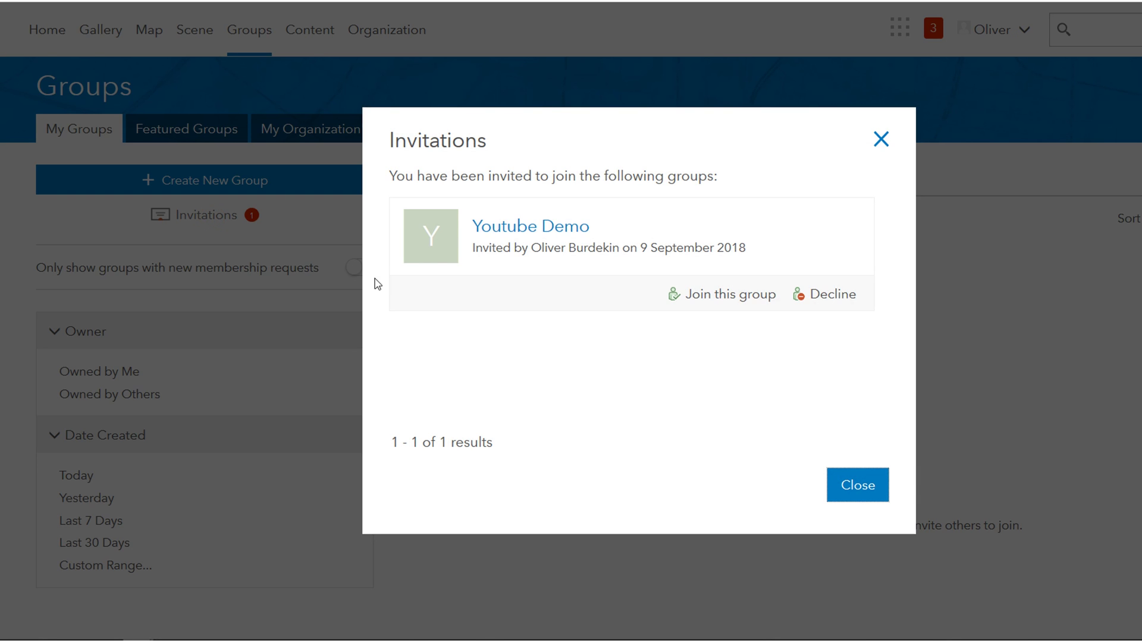
pyautogui.click(726, 305)
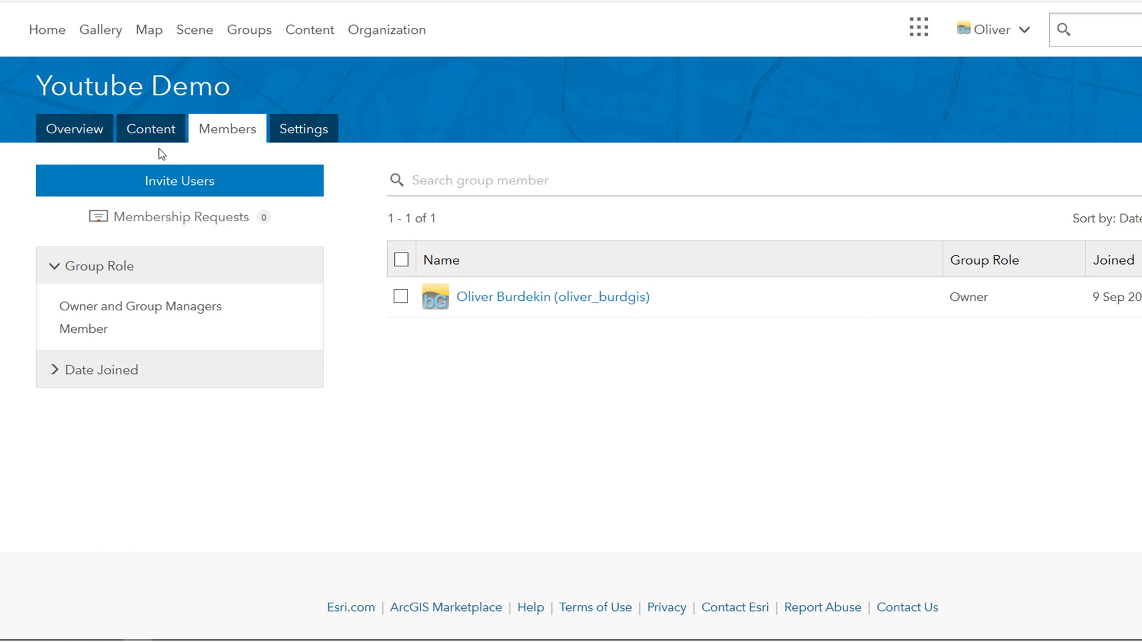
pyautogui.click(110, 27)
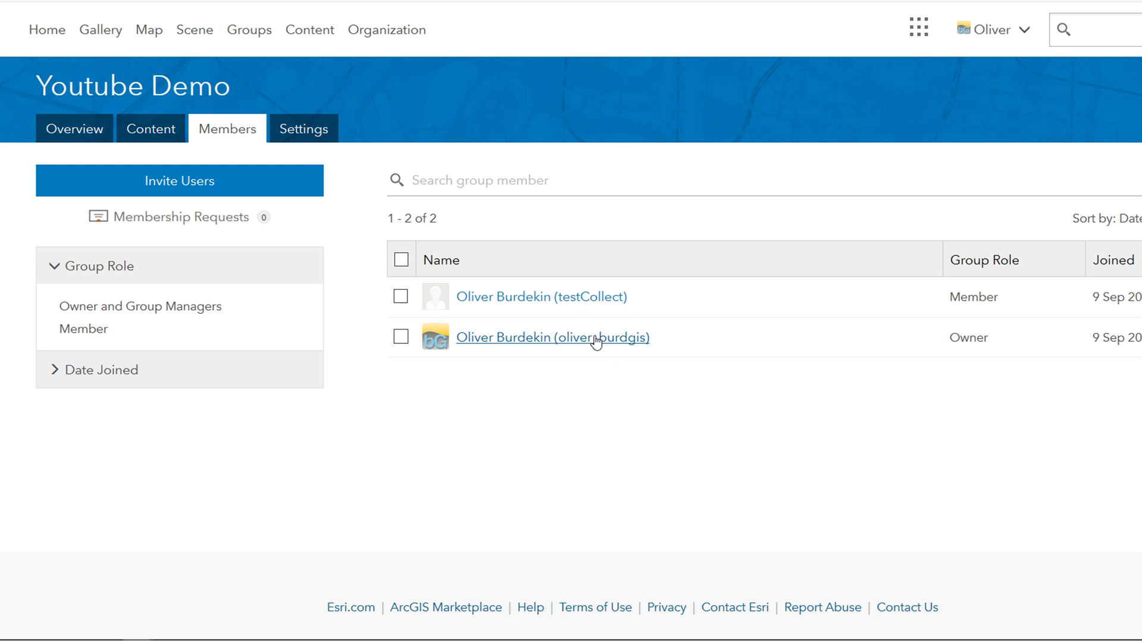
# - Share the youtubeDemo web map, the WorldImageryBM tile layer and service definition, and the Phase 1_WFL1 feature layer and service definition with the Youtube Demo group
pyautogui.click(316, 37)
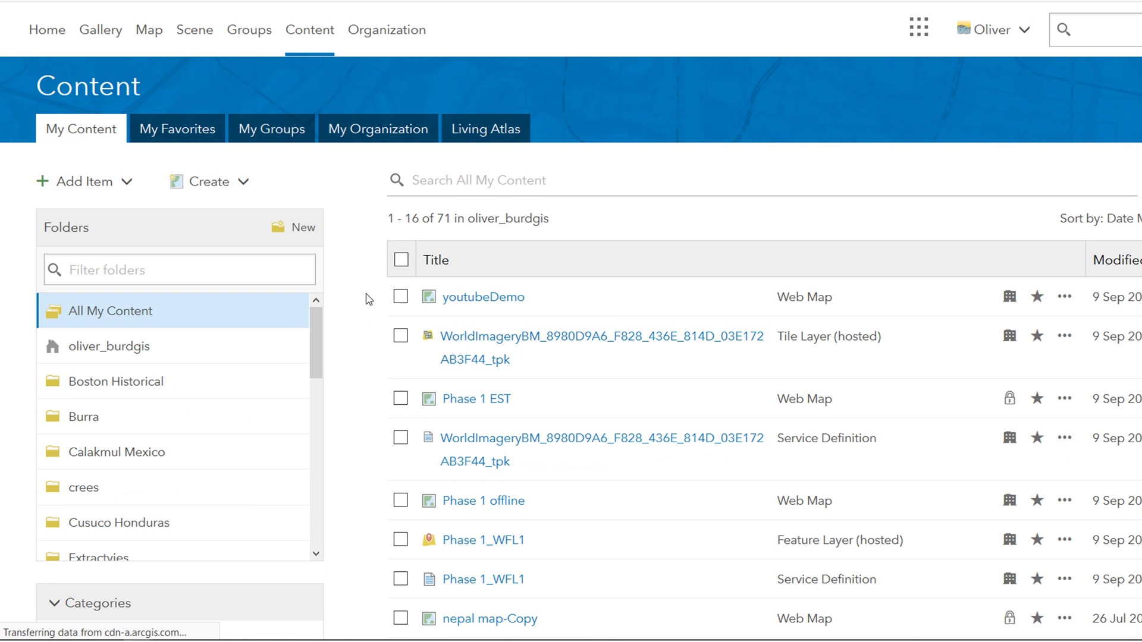
pyautogui.click(402, 298)
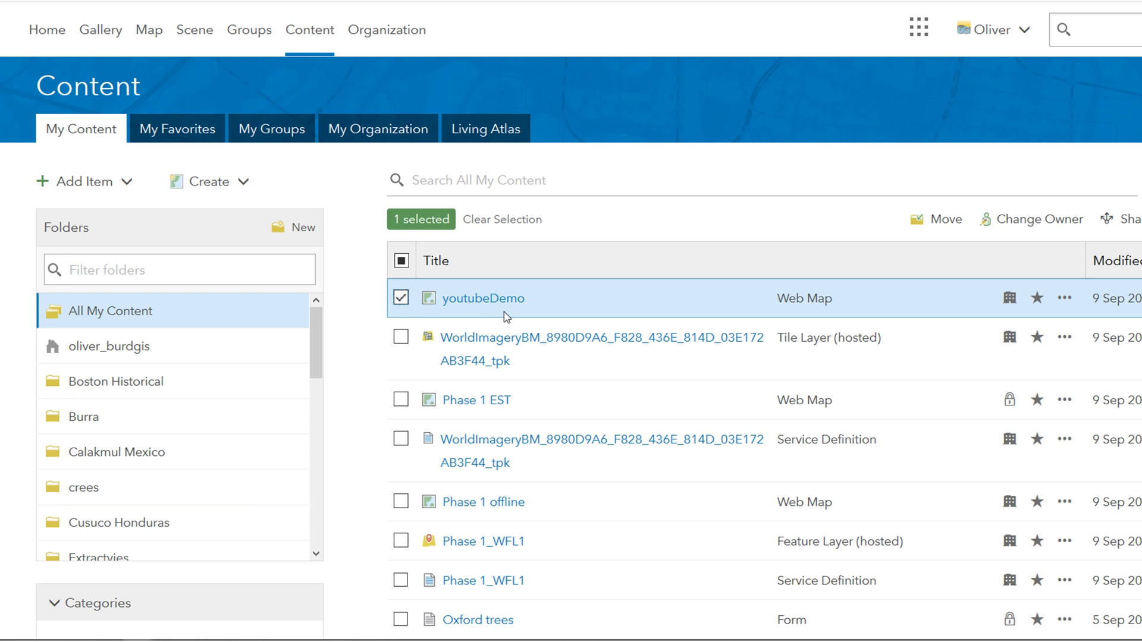
pyautogui.click(403, 340)
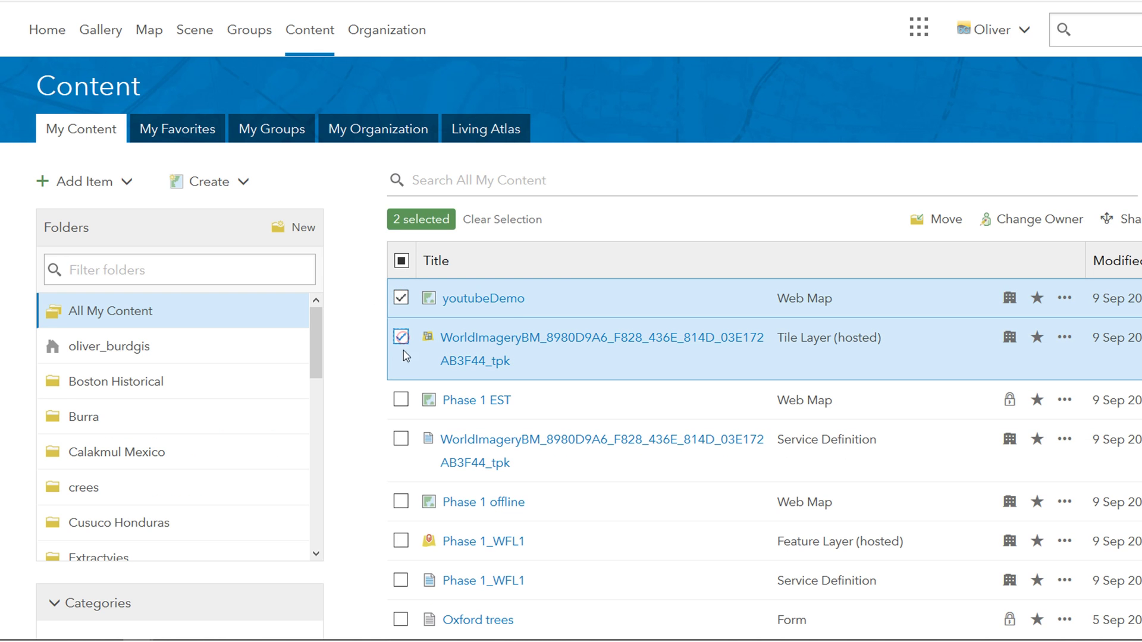
pyautogui.click(403, 441)
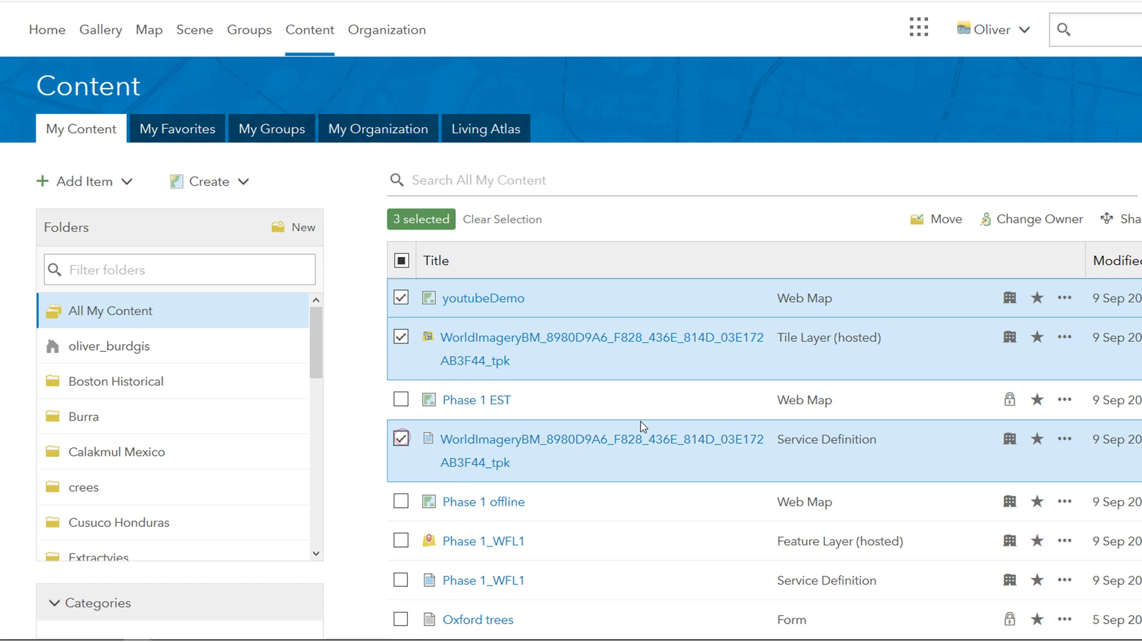
pyautogui.scroll(-3, 642, 428)
pyautogui.click(401, 357)
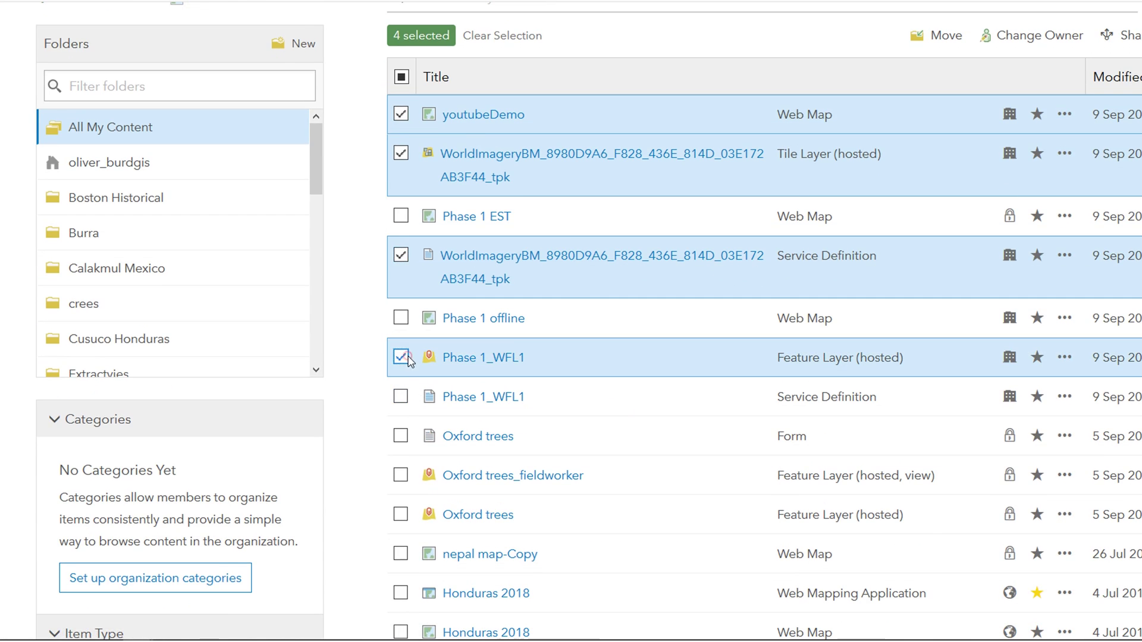
pyautogui.click(401, 396)
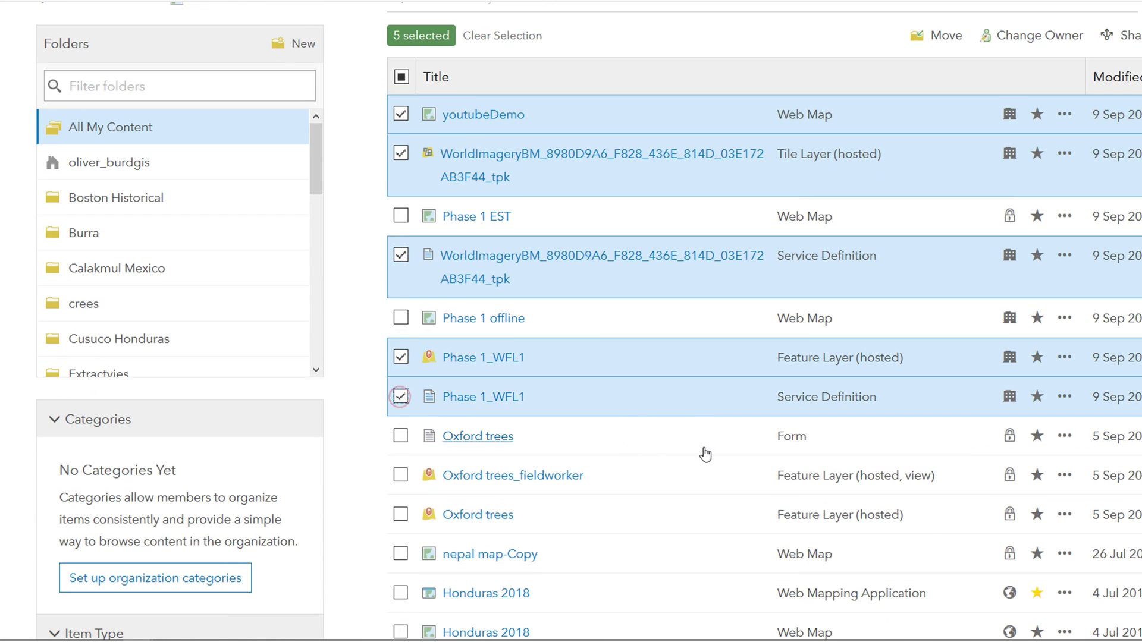
pyautogui.scroll(3, 753, 424)
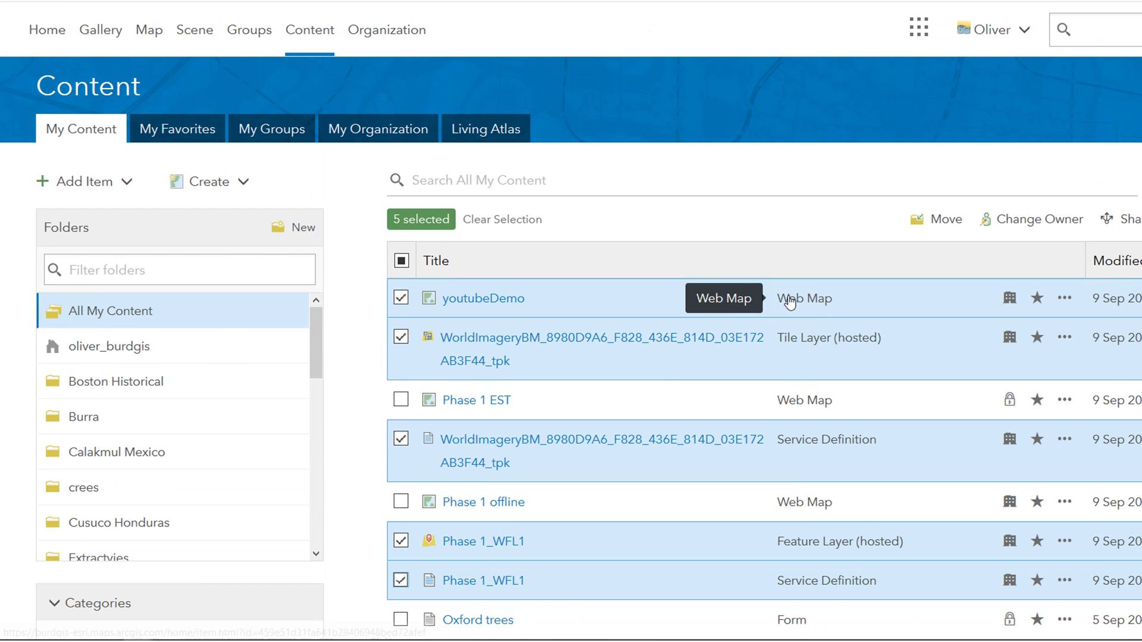
pyautogui.scroll(-3, 732, 317)
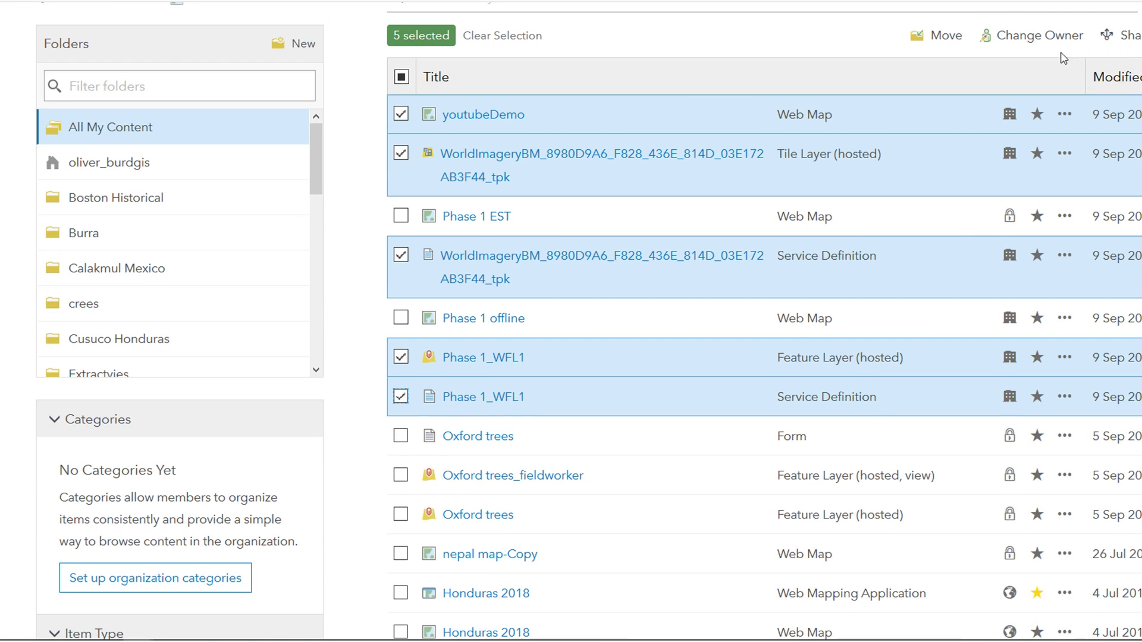
pyautogui.click(1124, 41)
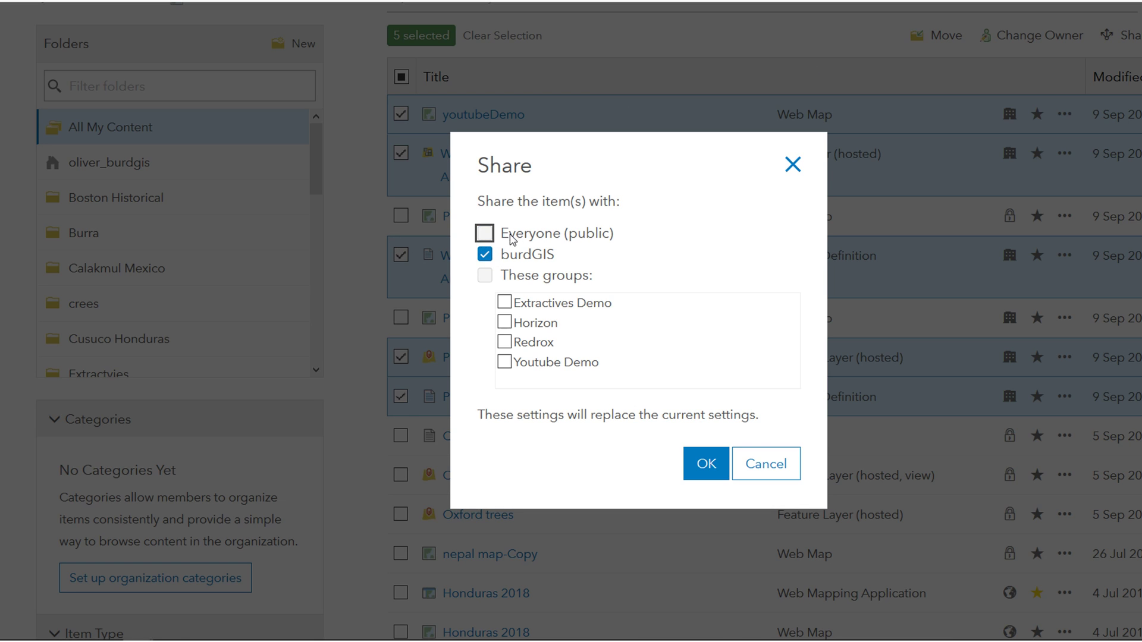
pyautogui.click(505, 363)
pyautogui.click(707, 470)
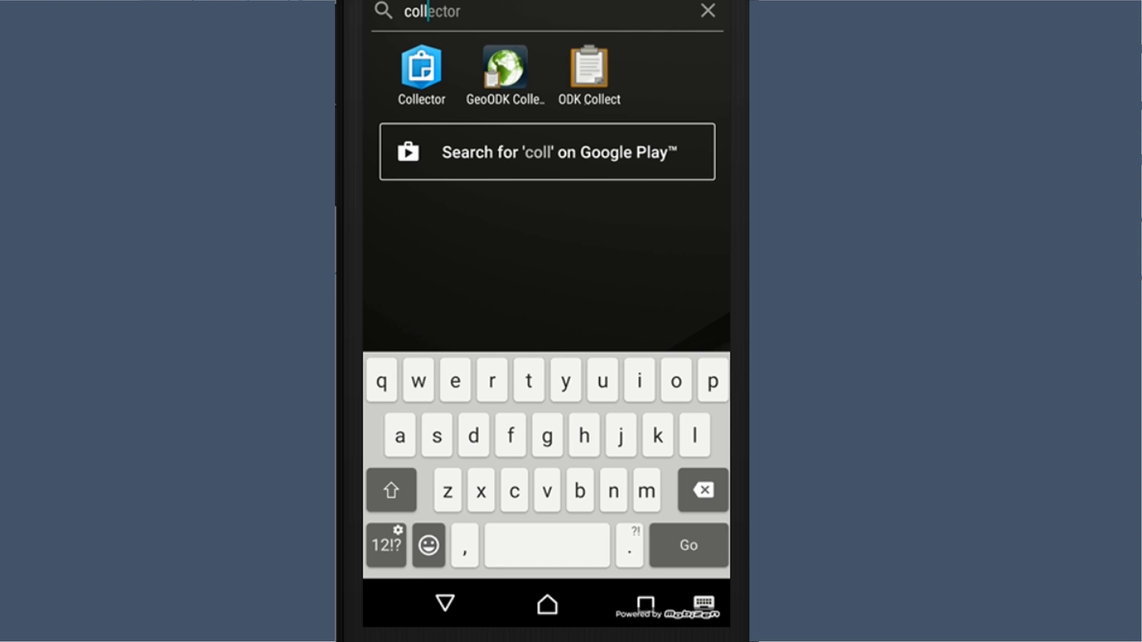
# - Open Collector on the phone, look through the list of all maps and refresh it
pyautogui.click(422, 67)
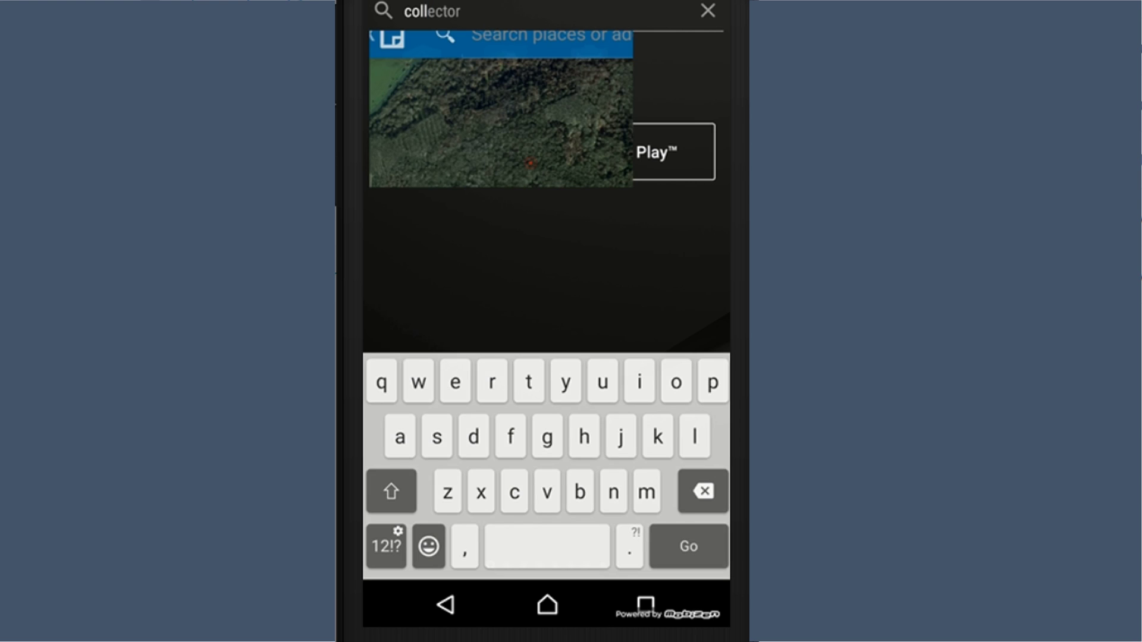
pyautogui.scroll(-3, 546, 315)
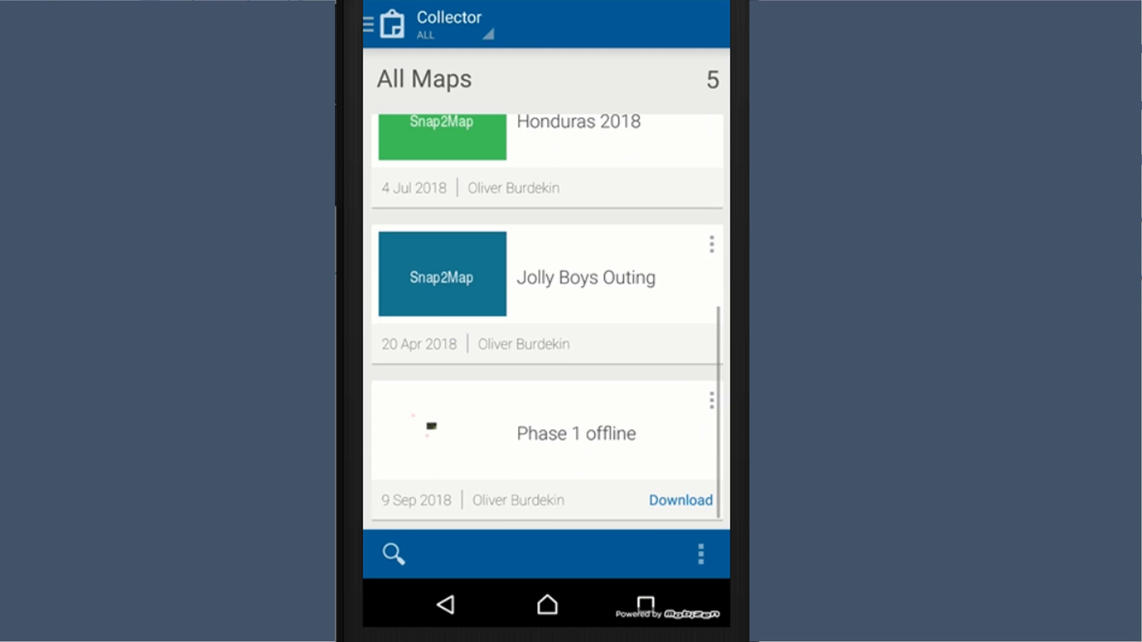
pyautogui.scroll(5, 546, 316)
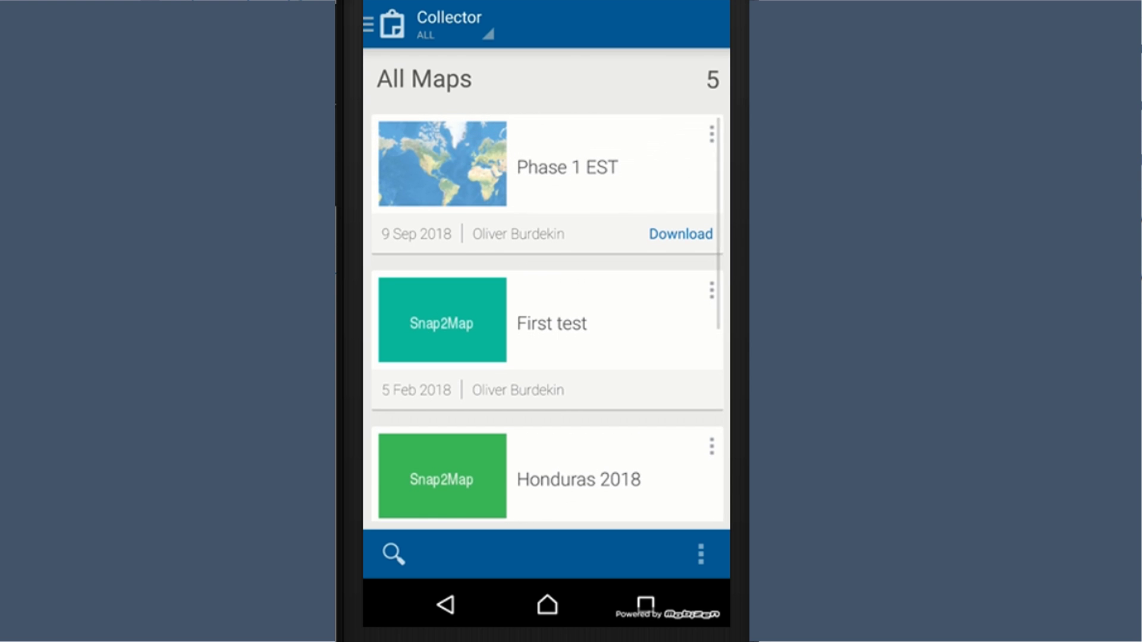
pyautogui.click(701, 554)
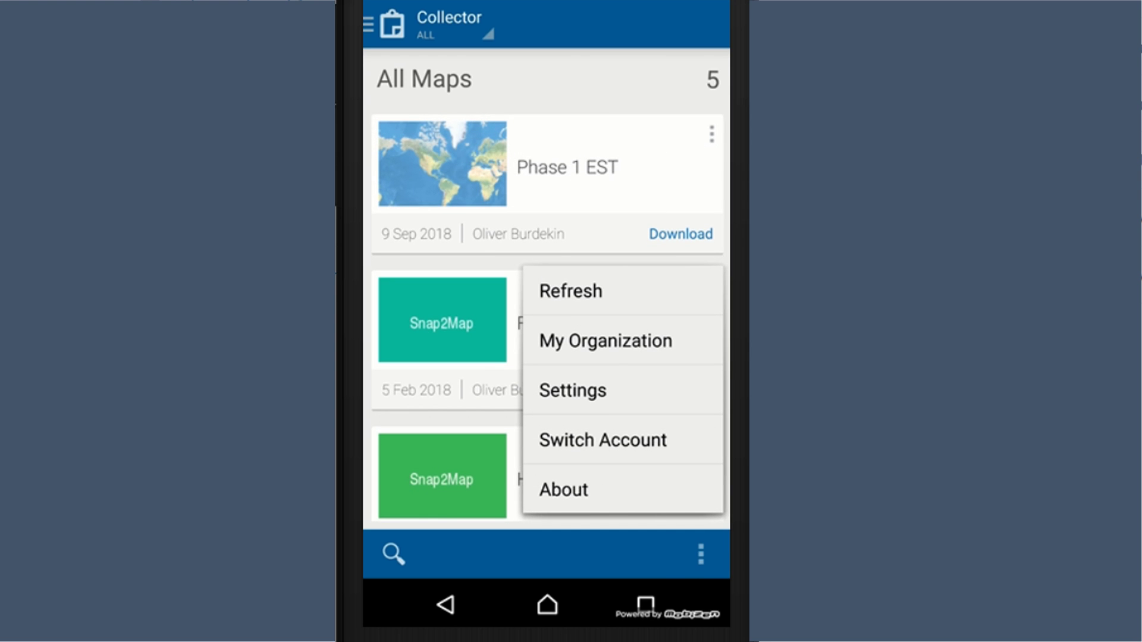
pyautogui.click(570, 291)
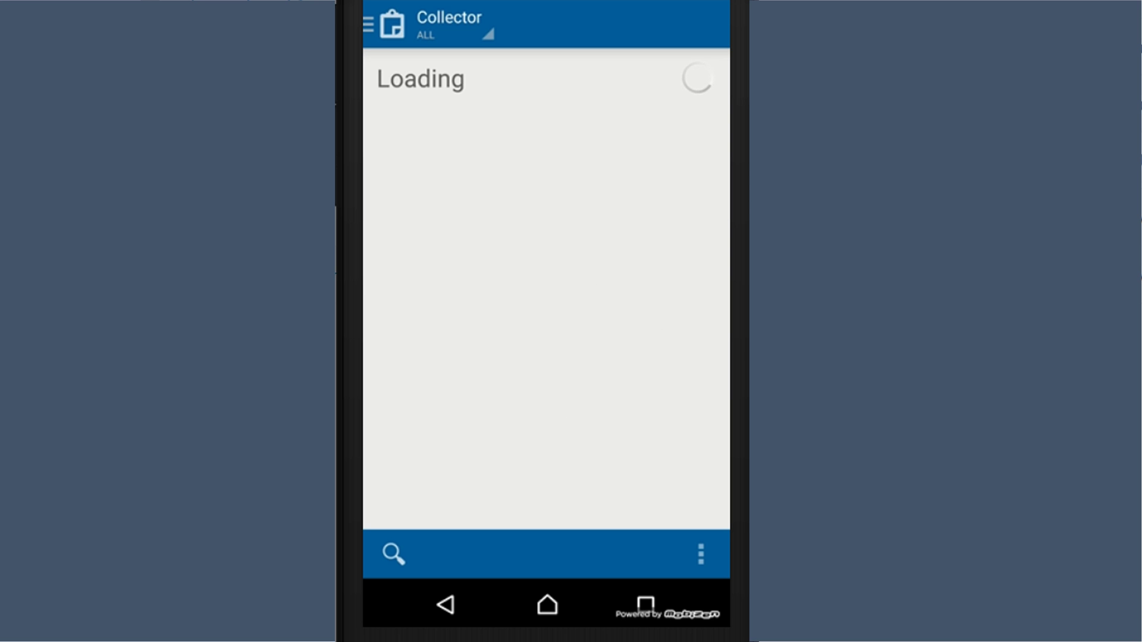
# - Open the youtubeDemo map from the refreshed list and dismiss the request to improve the location
pyautogui.scroll(-9, 547, 316)
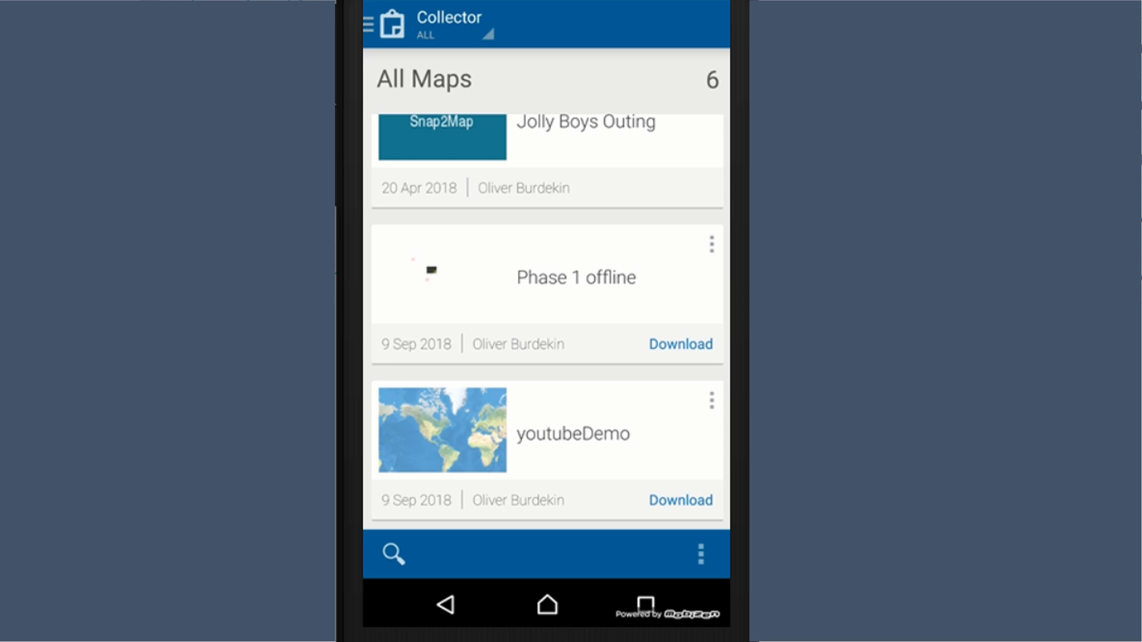
pyautogui.scroll(1, 548, 316)
pyautogui.scroll(-1, 548, 316)
pyautogui.click(571, 433)
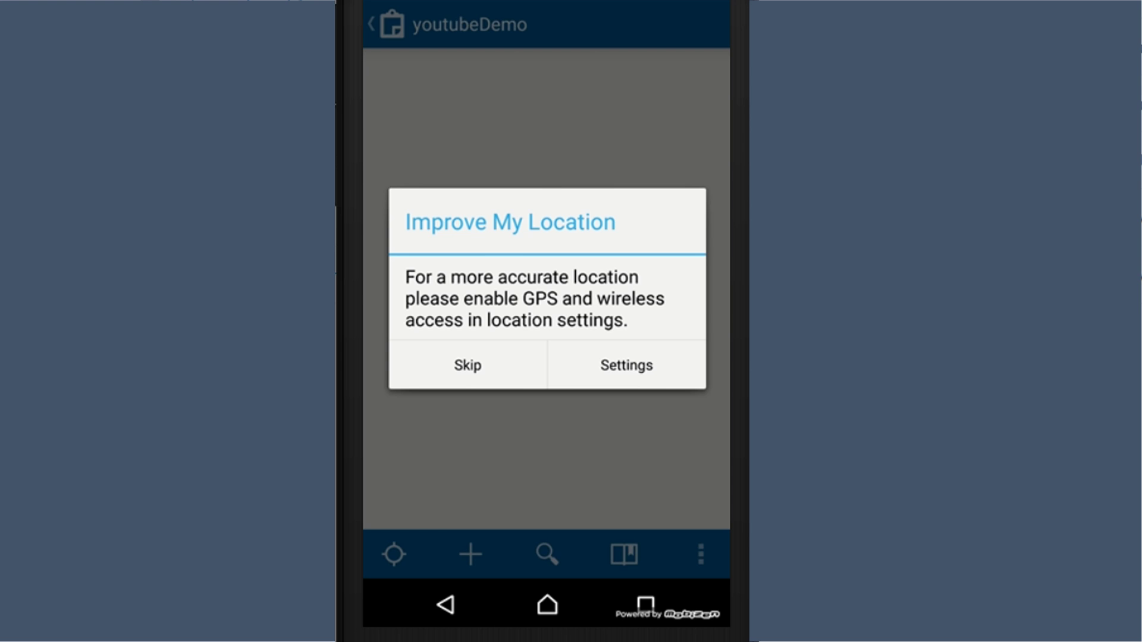
pyautogui.press('Escape')
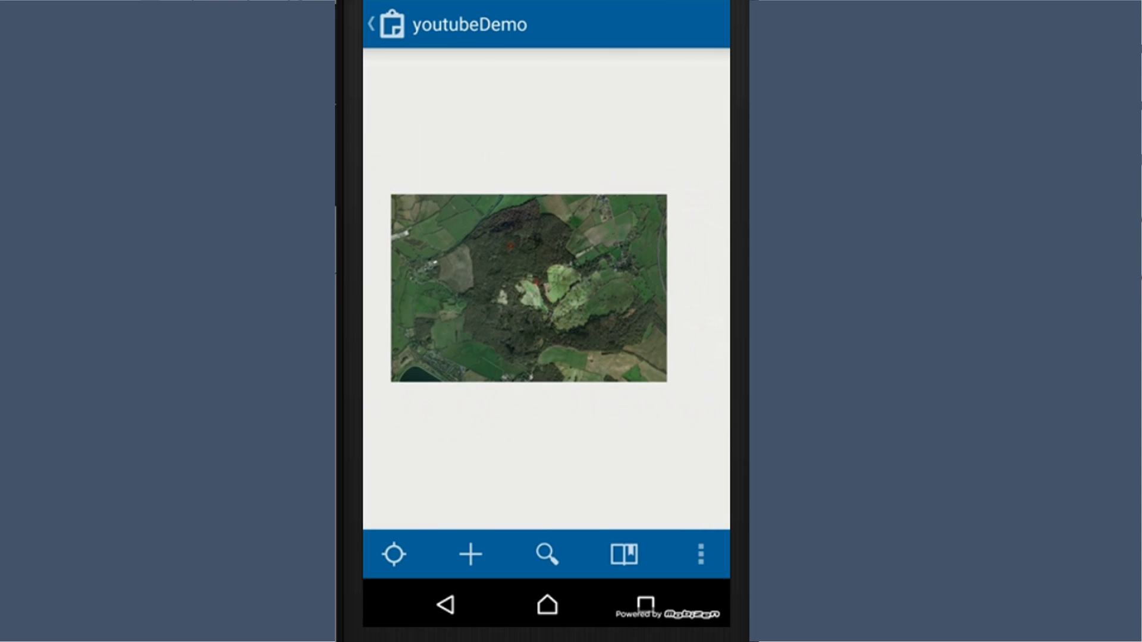
# - Return from the youtubeDemo map to the map list and start switching the Collector account
pyautogui.click(390, 24)
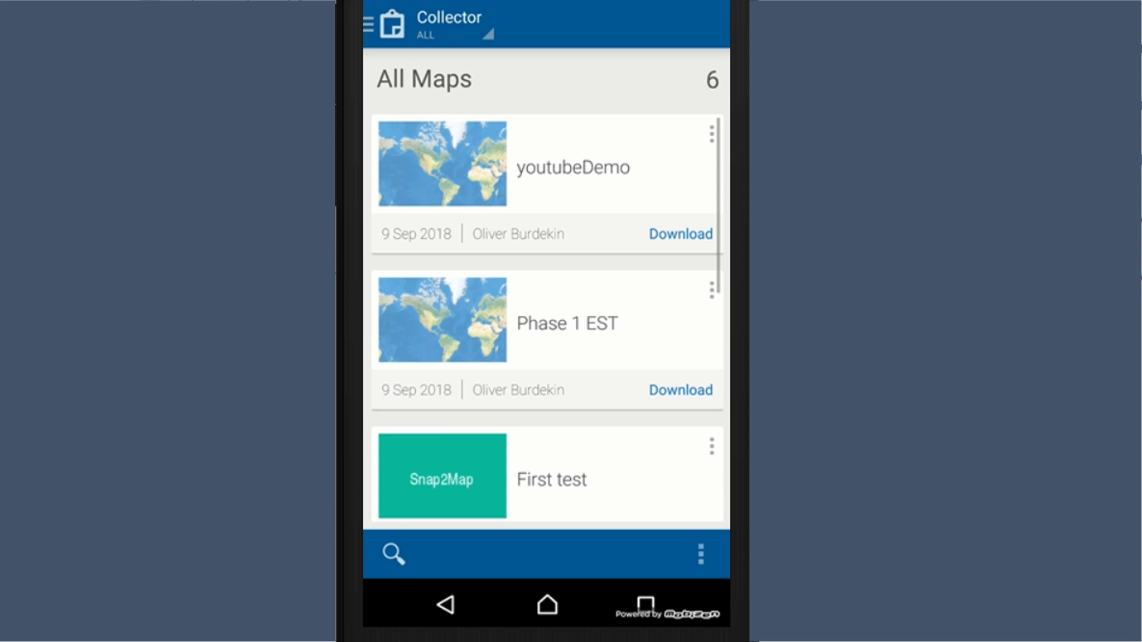
pyautogui.click(700, 554)
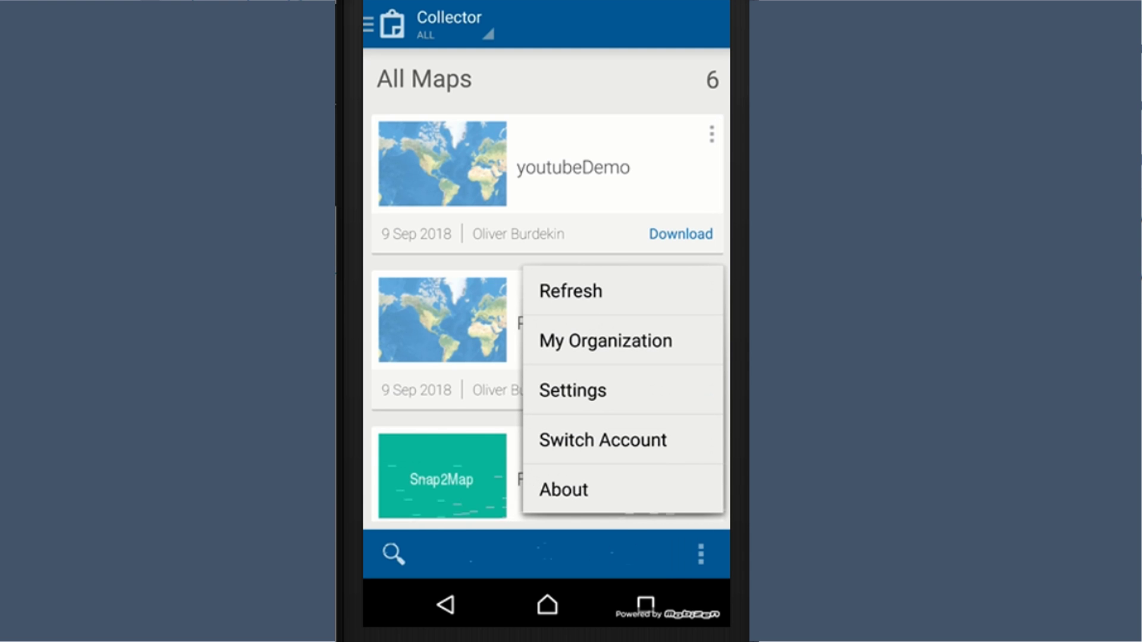
pyautogui.click(603, 440)
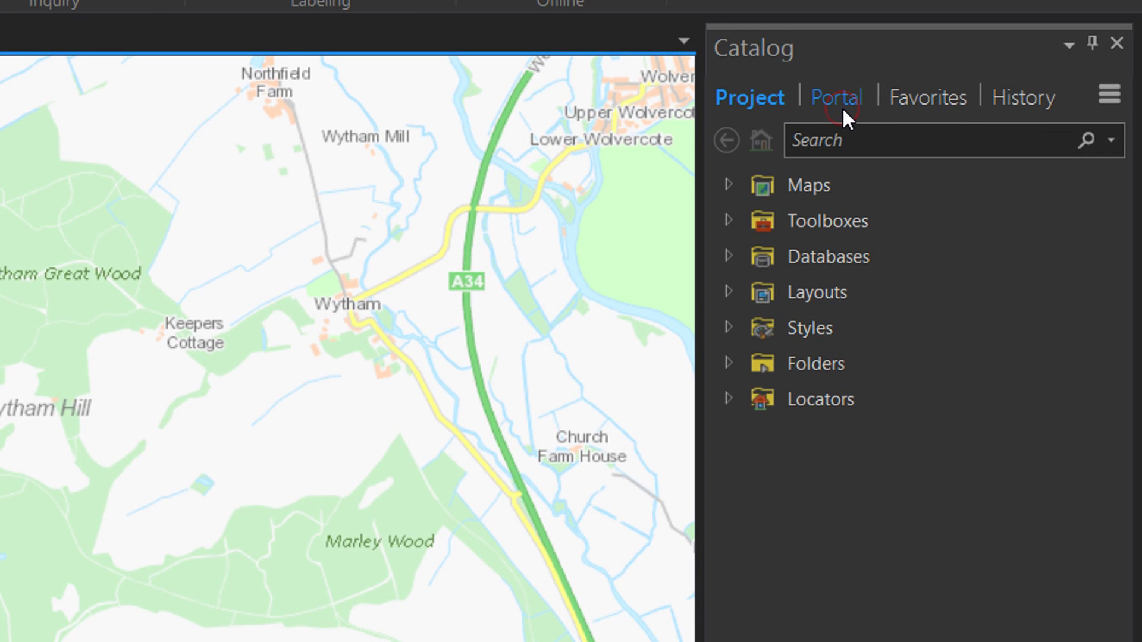
# - In ArcGIS Pro, search the portal's My Content for "phase 1" and add the Phase 1_WFL1 feature layer to the Phase 1 map
pyautogui.click(841, 106)
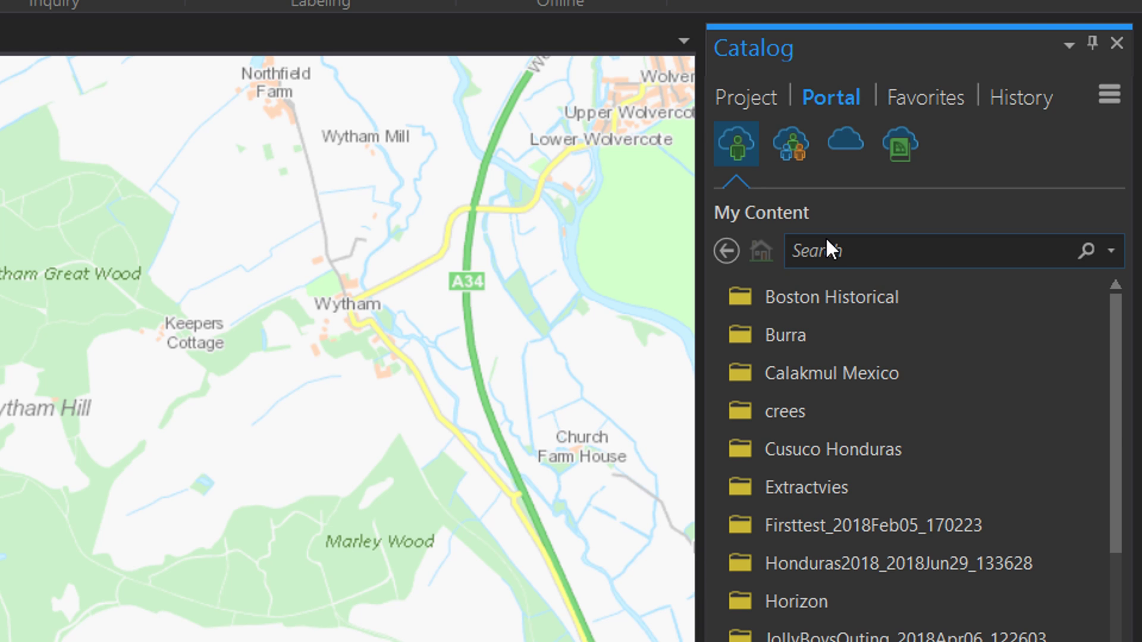
pyautogui.click(824, 243)
pyautogui.write('phase 1')
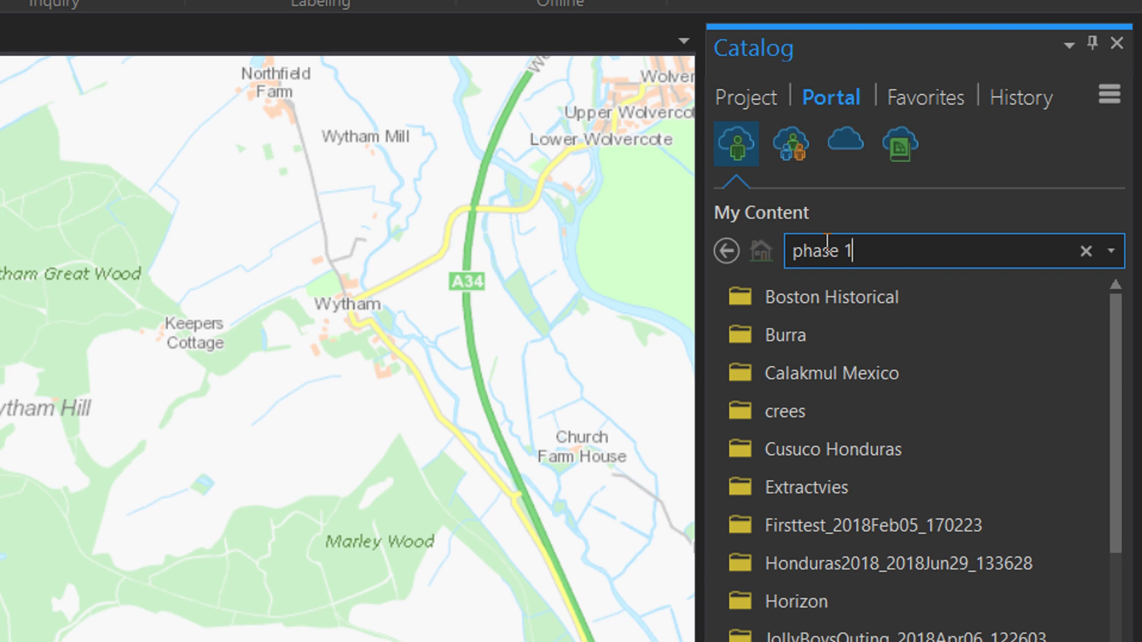
pyautogui.press('Return')
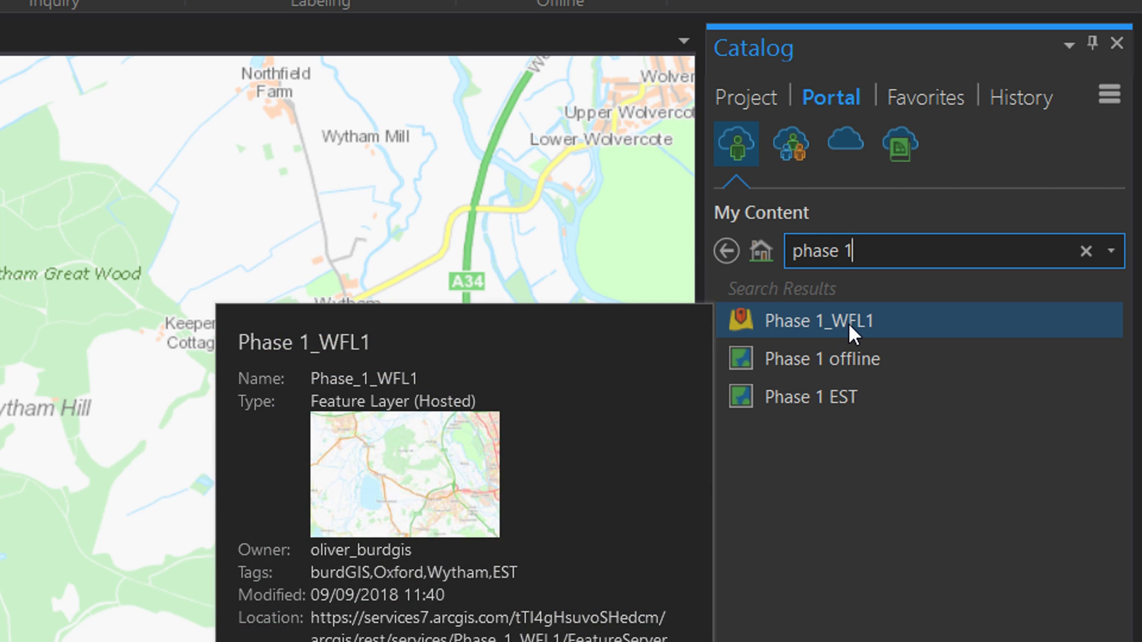
pyautogui.click(848, 323)
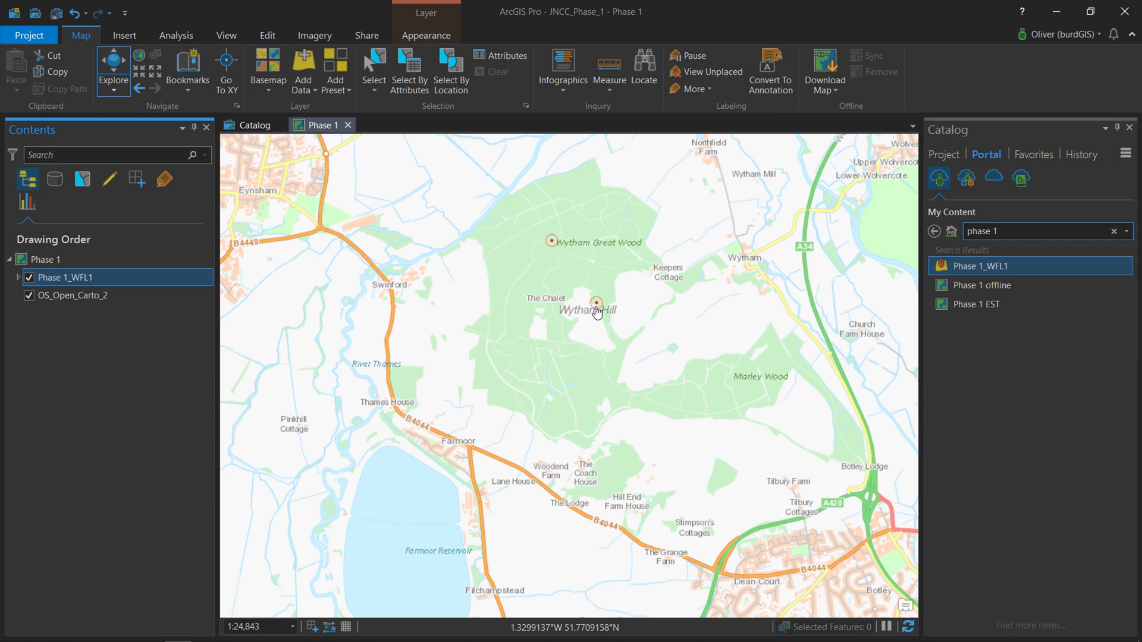
pyautogui.scroll(-1, 549, 304)
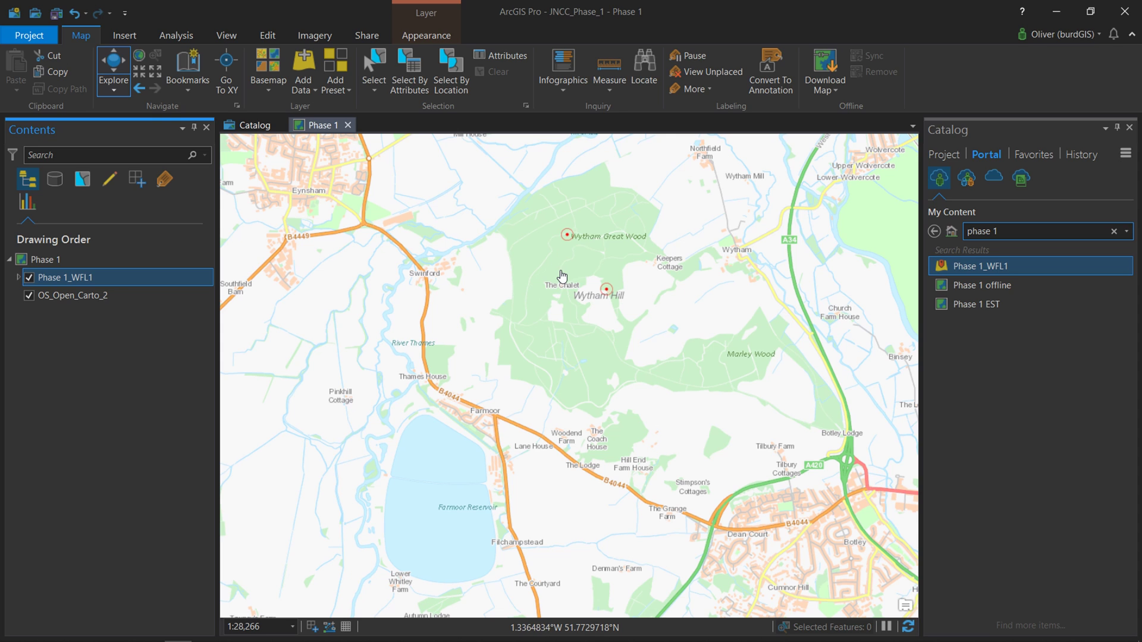
# - Switch to Collector on the phone, start collecting a new Target Note point in youtubeDemo and skip the location settings request
pyautogui.hotkey('alt', 'Tab')
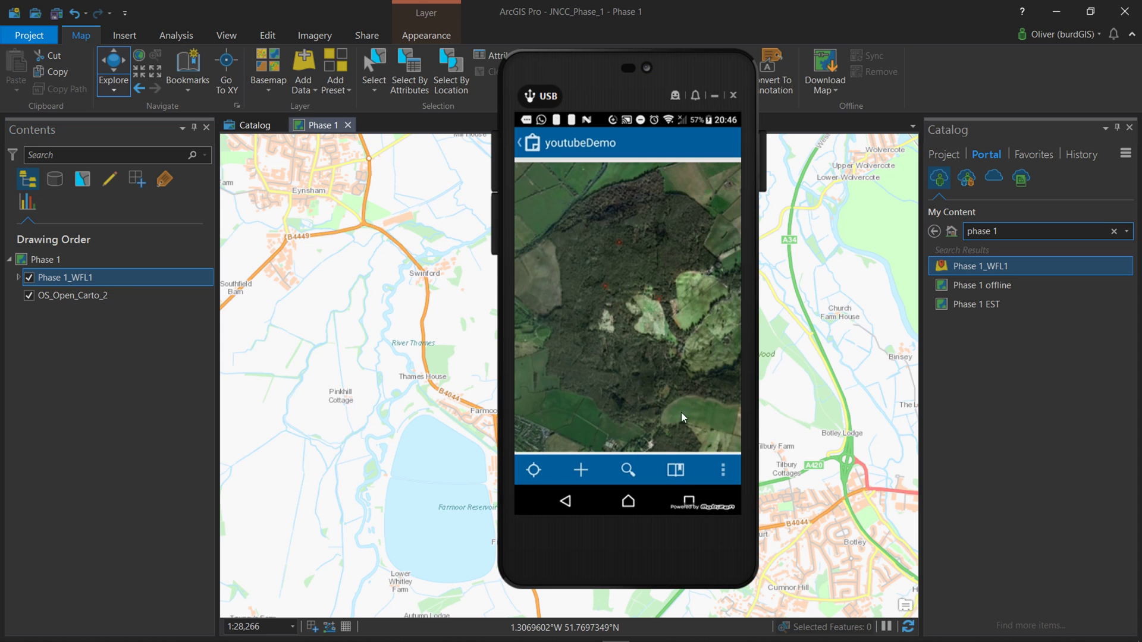
pyautogui.click(583, 470)
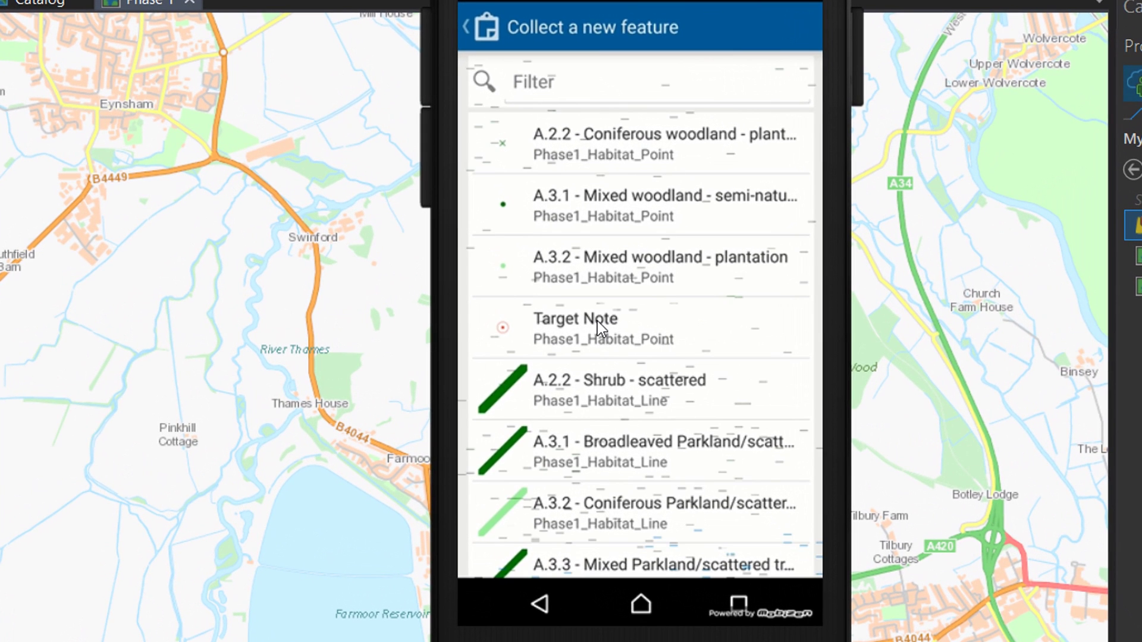
pyautogui.click(596, 328)
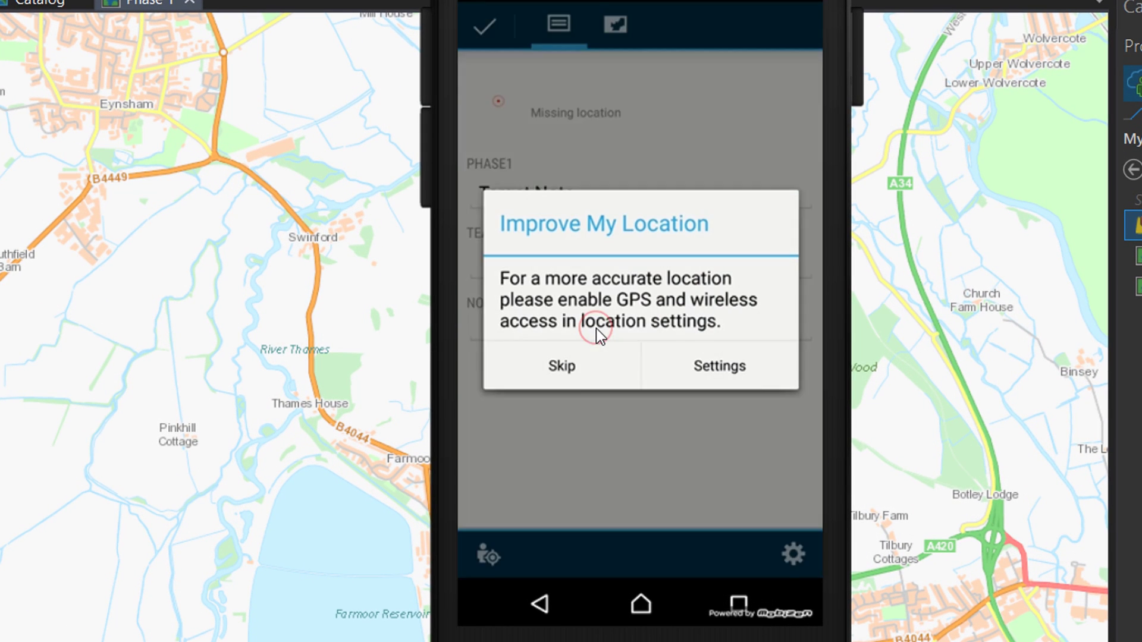
pyautogui.click(567, 370)
# - Fill in the target note with TeamNo 777 and the notes "This is a target note"
pyautogui.click(523, 259)
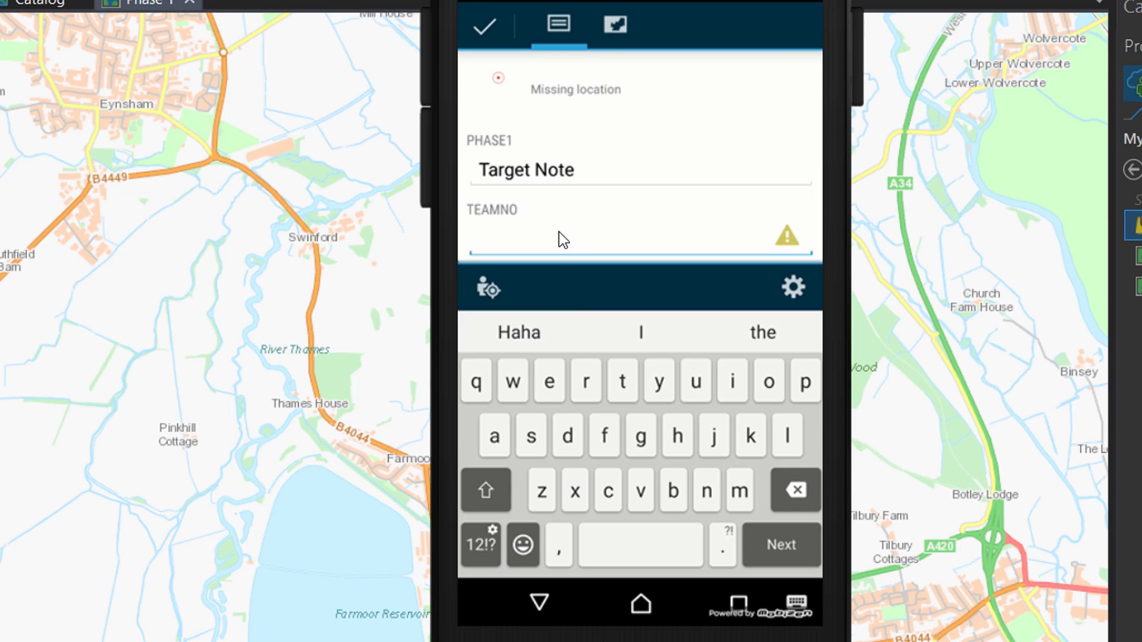
pyautogui.write('777')
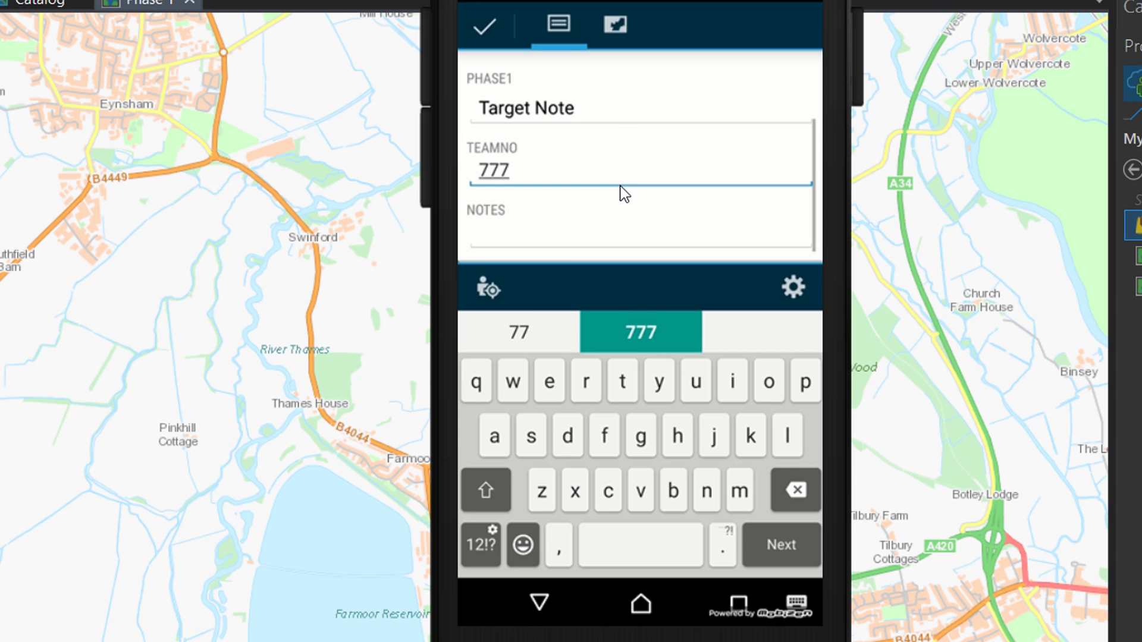
pyautogui.click(516, 229)
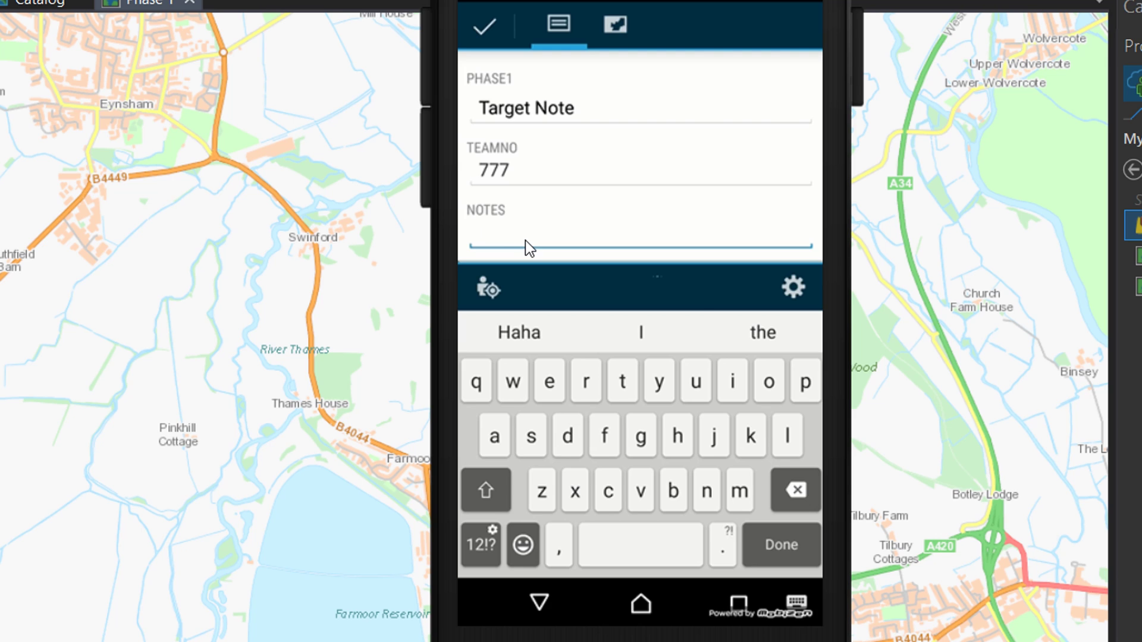
pyautogui.write('This is a tarrget')
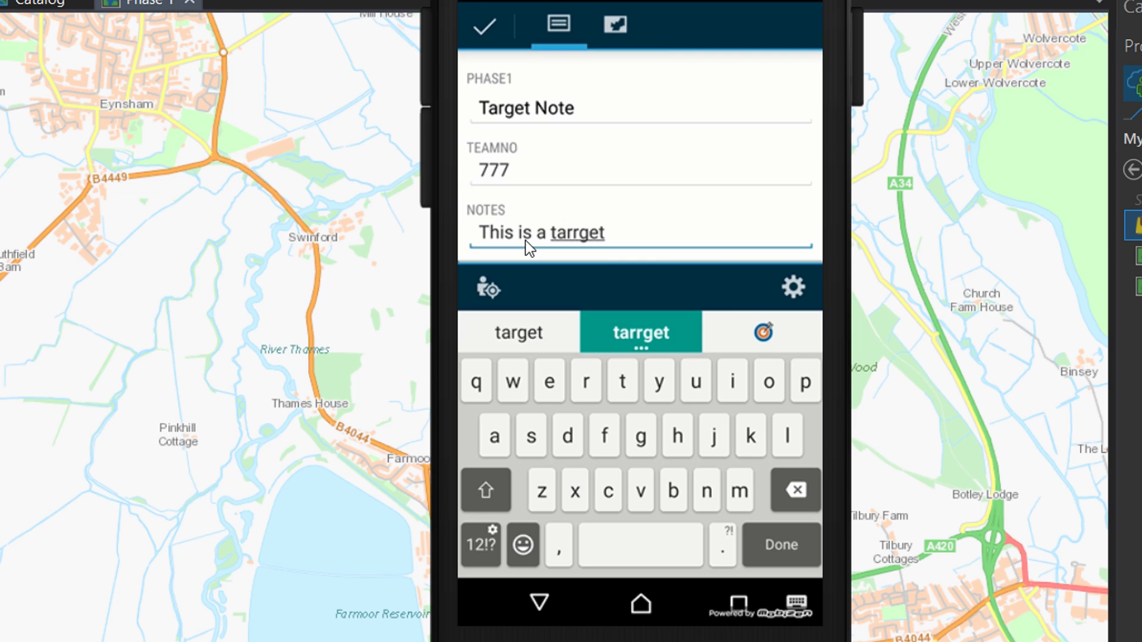
pyautogui.press('BackSpace')
pyautogui.press('BackSpace')
pyautogui.press('BackSpace')
pyautogui.press('BackSpace')
pyautogui.write('get note')
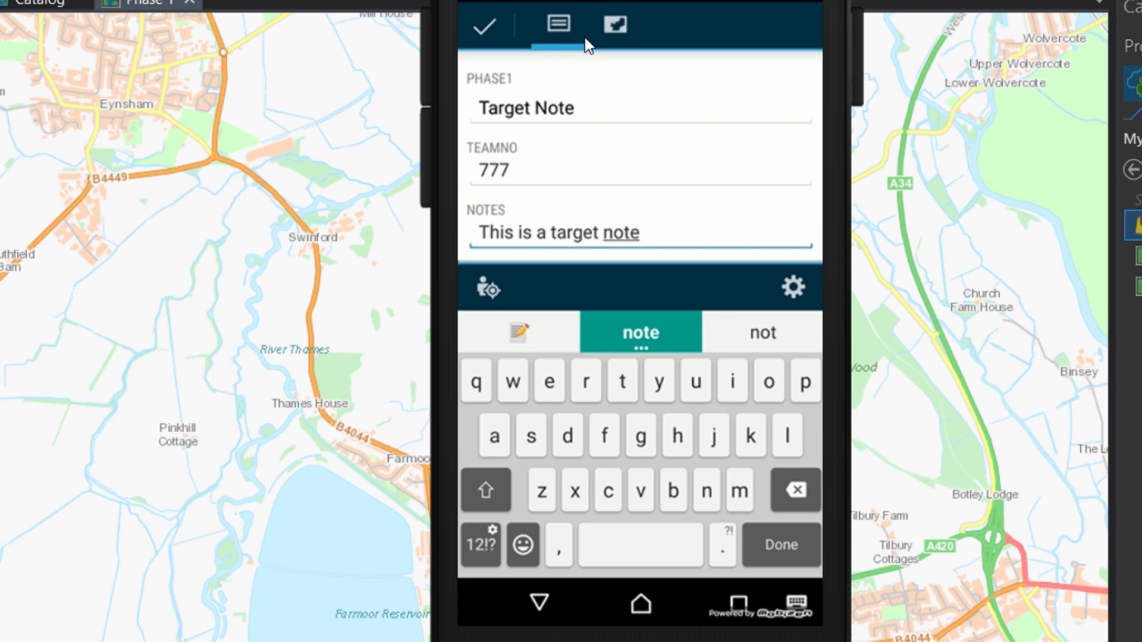
# - Place the new target note in the woodland among the existing red points and submit it
pyautogui.click(619, 32)
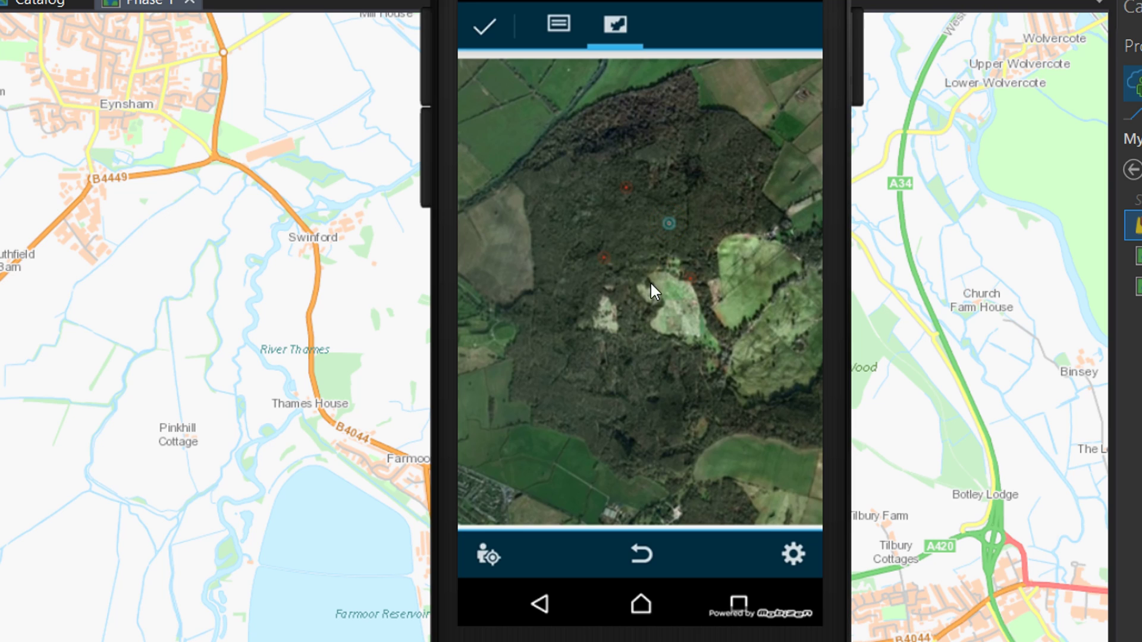
pyautogui.click(487, 28)
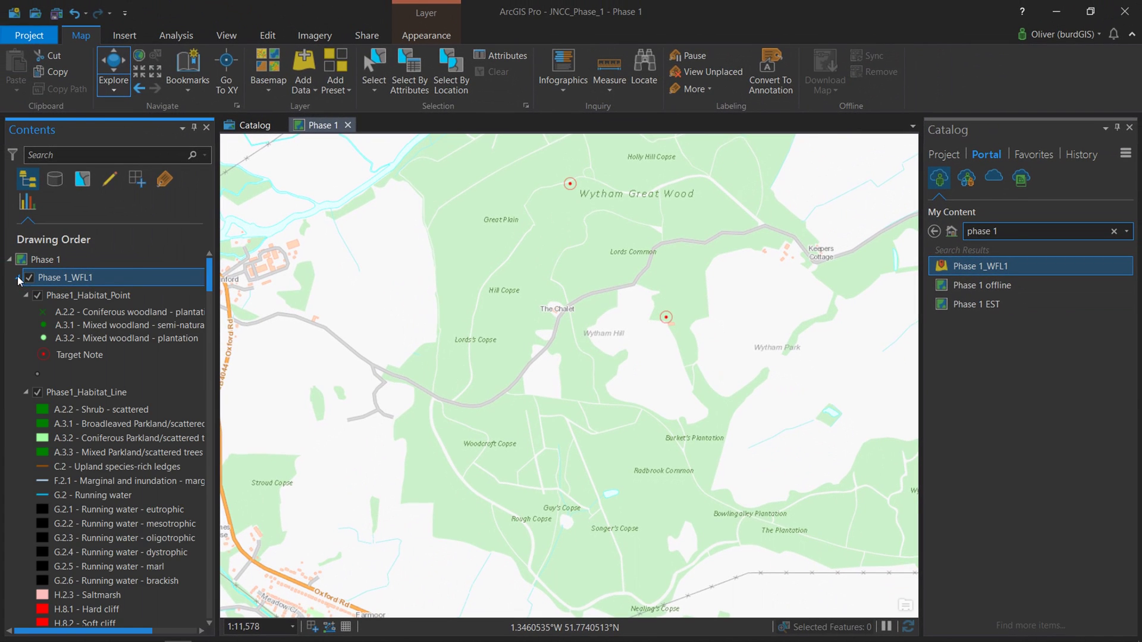
# - In ArcGIS Pro, collapse the symbol lists of the point, line and polygon sublayers under Phase 1_WFL1
pyautogui.click(27, 296)
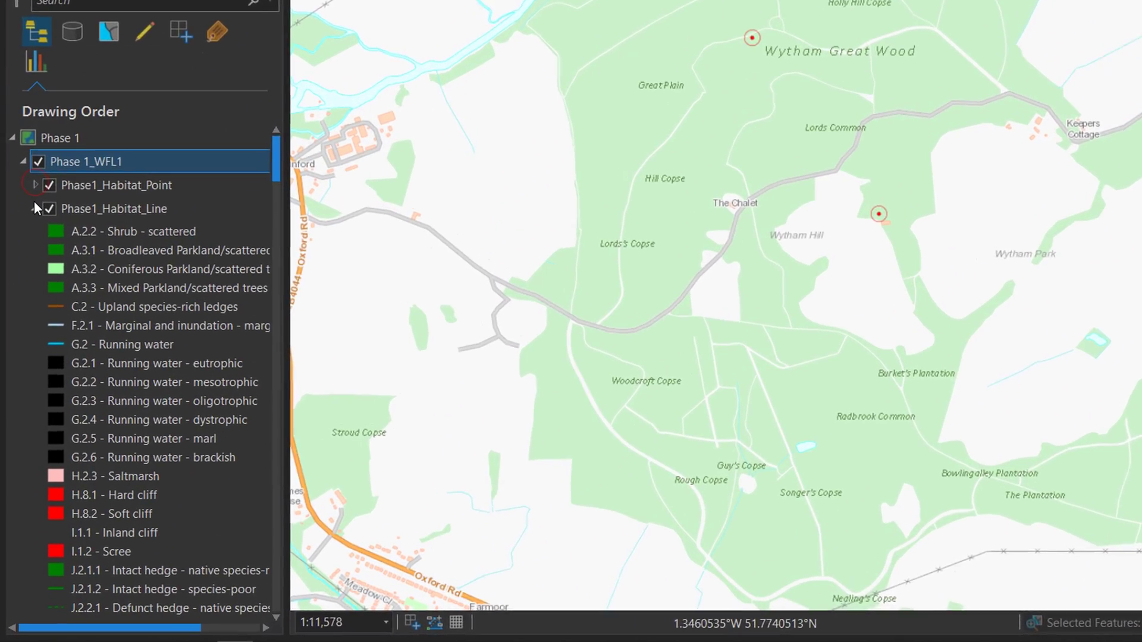
pyautogui.click(25, 312)
pyautogui.click(43, 129)
# - Set the Phase1_Habitat_Point layer to be refreshed periodically every 1 second in its layer properties
pyautogui.click(129, 73)
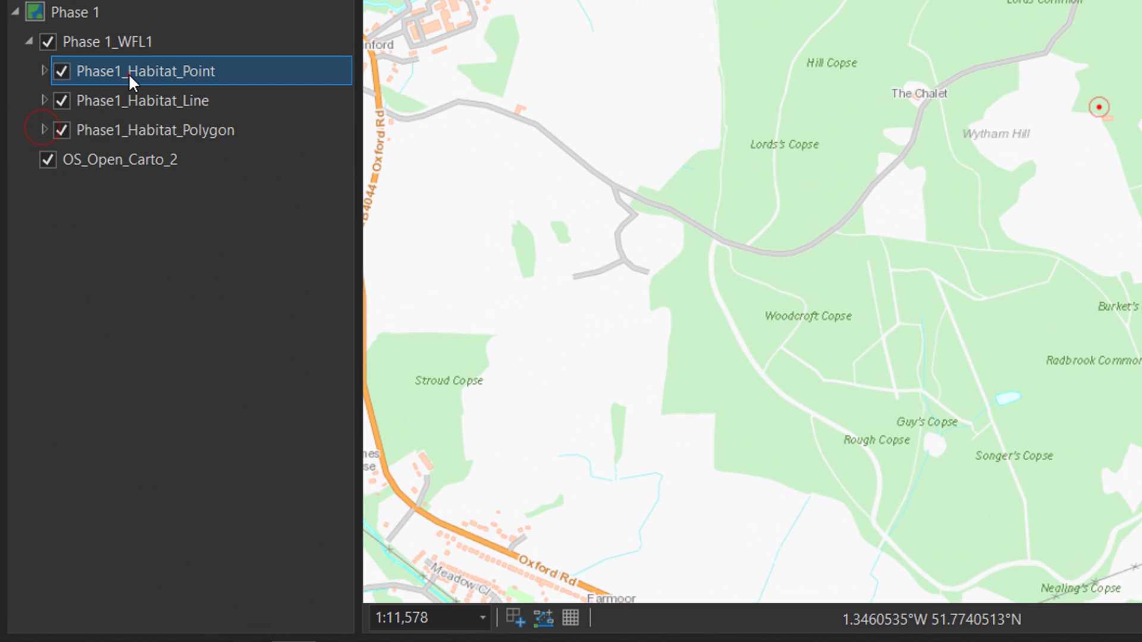
pyautogui.rightClick(129, 73)
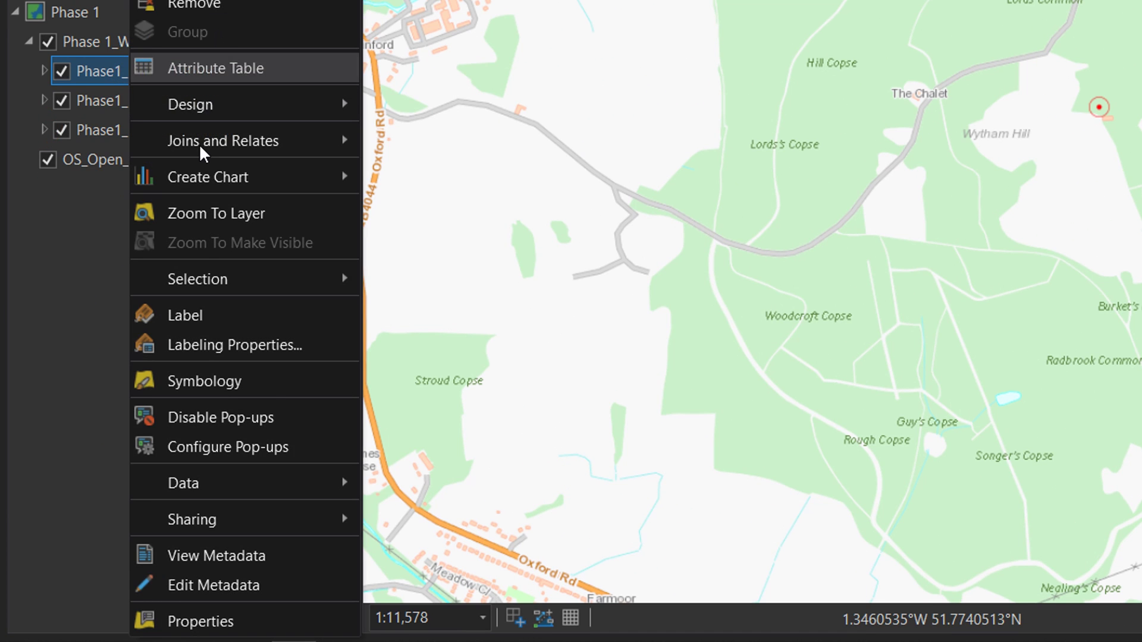
pyautogui.click(190, 625)
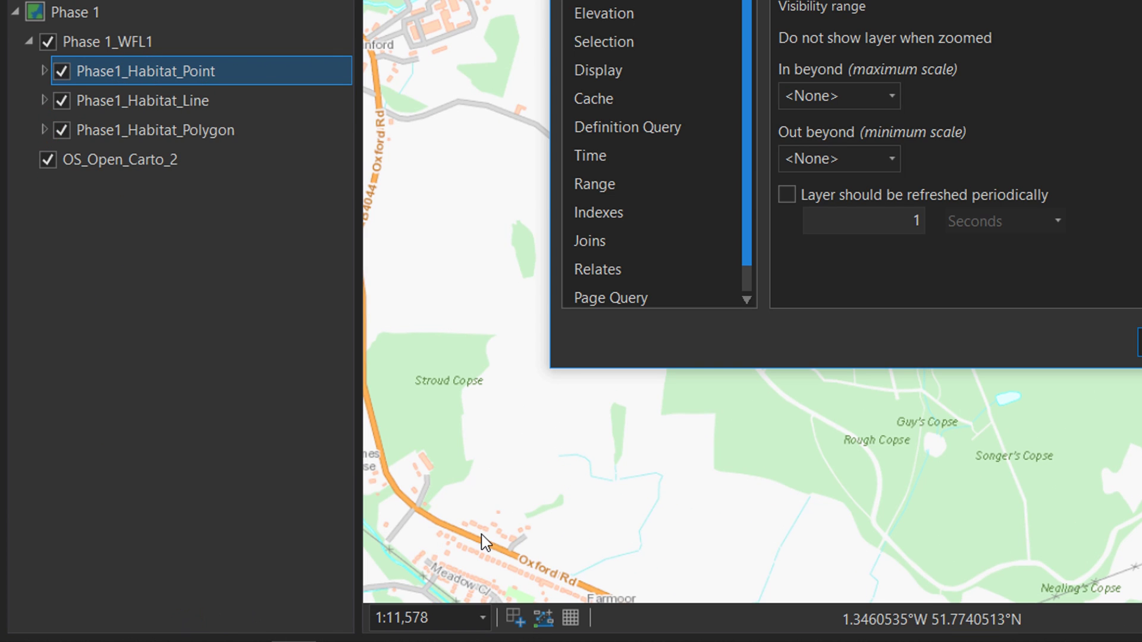
pyautogui.click(787, 195)
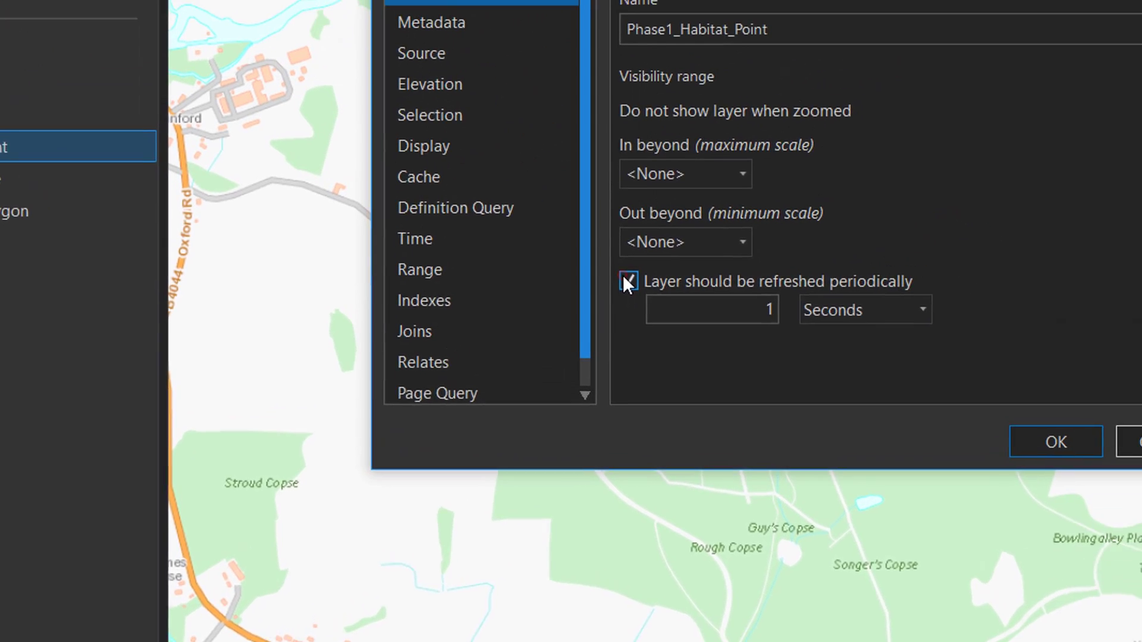
pyautogui.click(1038, 444)
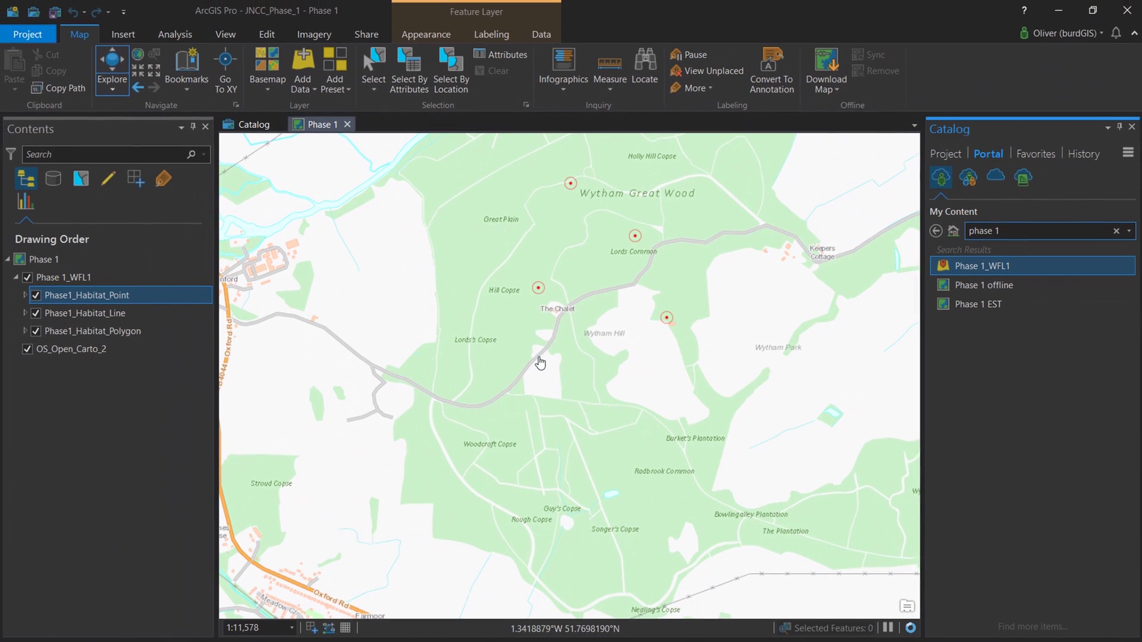
# - Examine the collected target note records in the Phase1_Habitat_Point attribute table, including the team numbers and notes, and close the table
pyautogui.moveTo(558, 349); pyautogui.dragTo(525, 416)
pyautogui.click(81, 297)
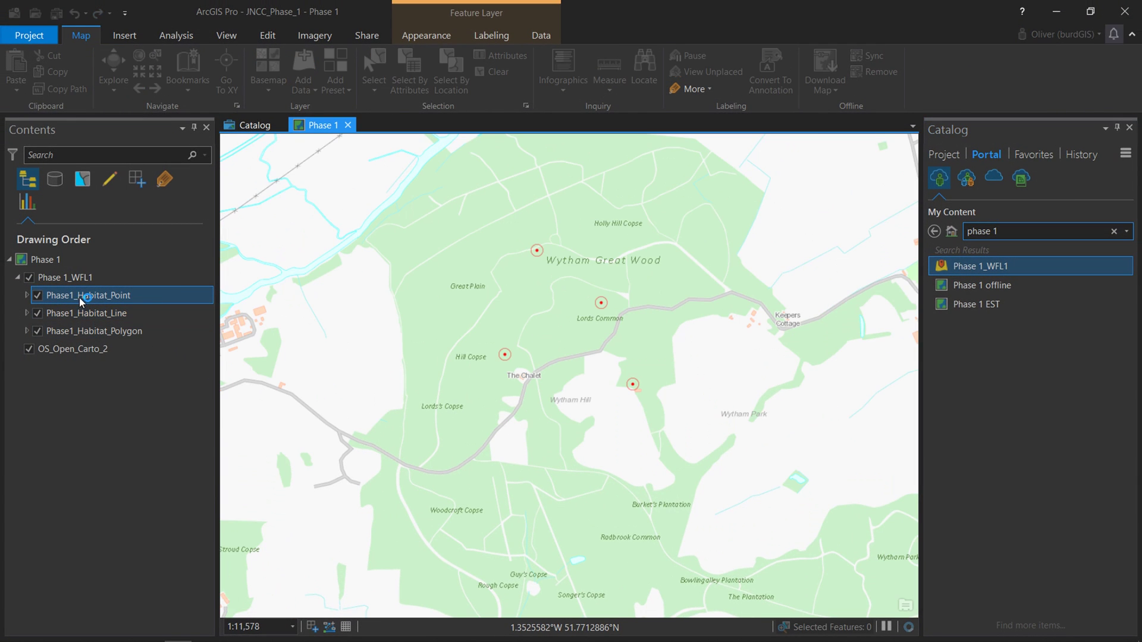
pyautogui.rightClick(84, 296)
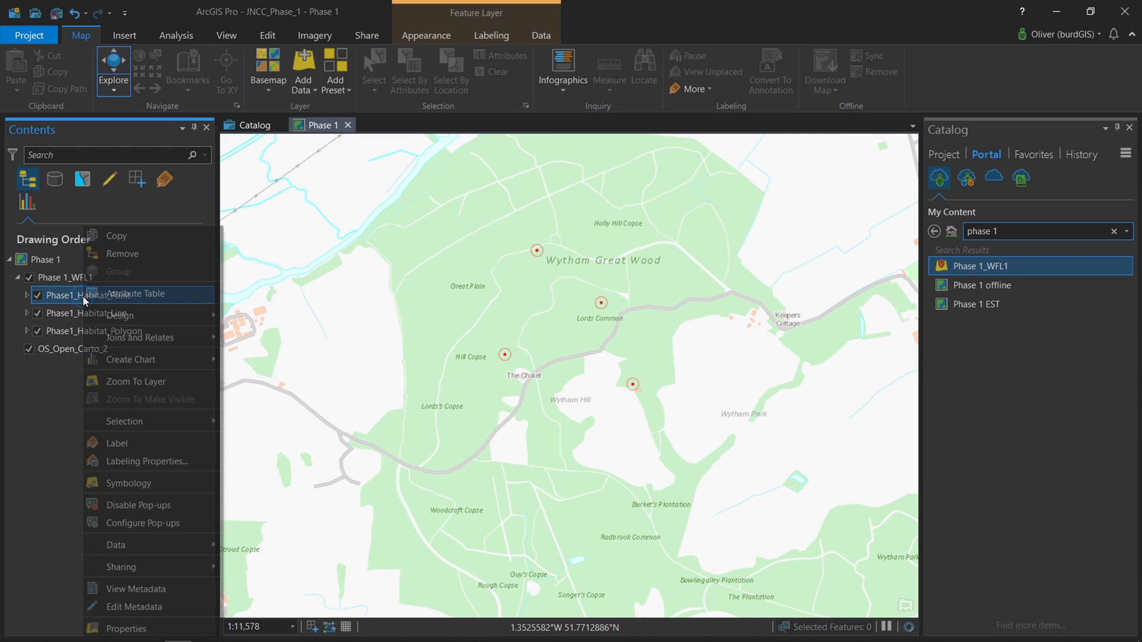
pyautogui.click(129, 295)
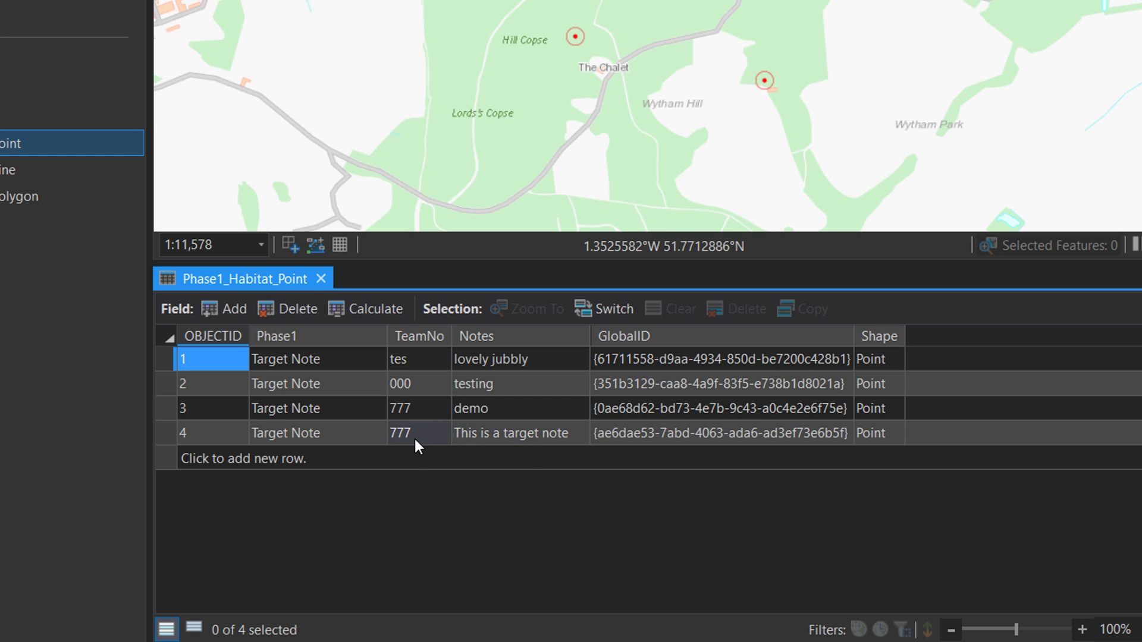
pyautogui.click(322, 278)
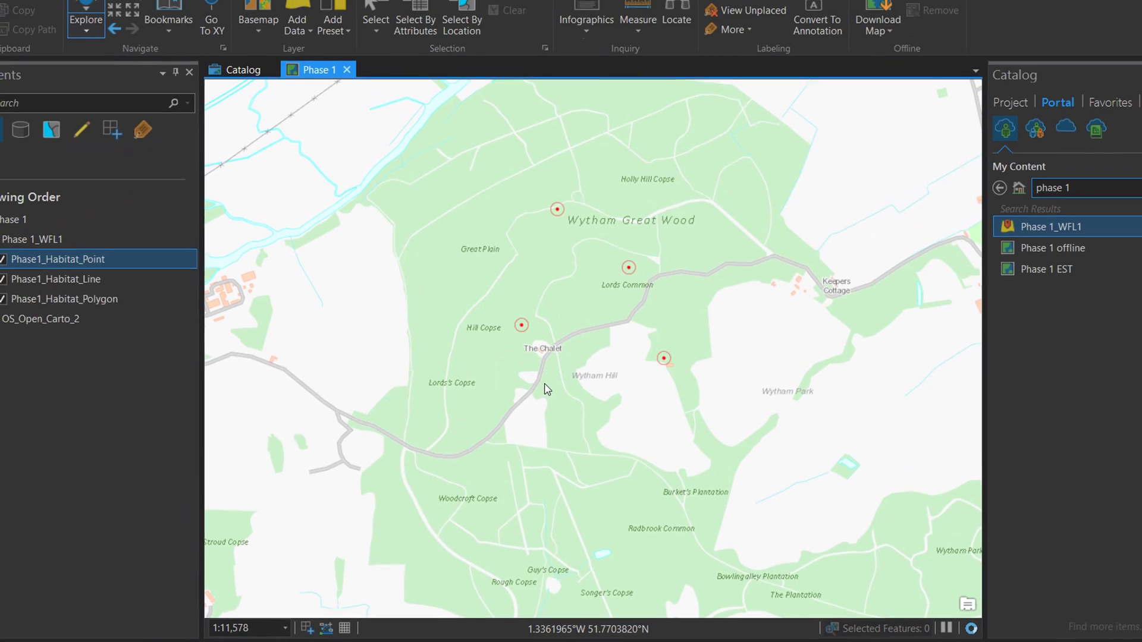